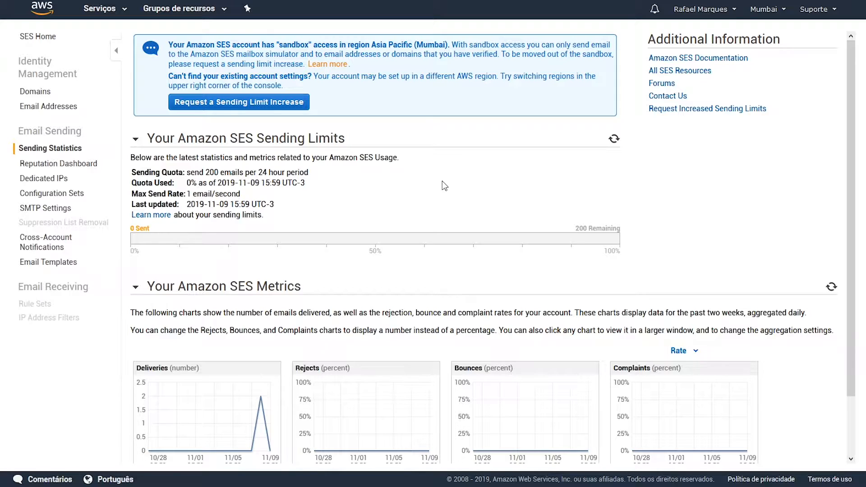
Step: Open the Domains list under Identity Management and start verifying a new domain
{"action": "left_click", "coordinate": [40, 93]}
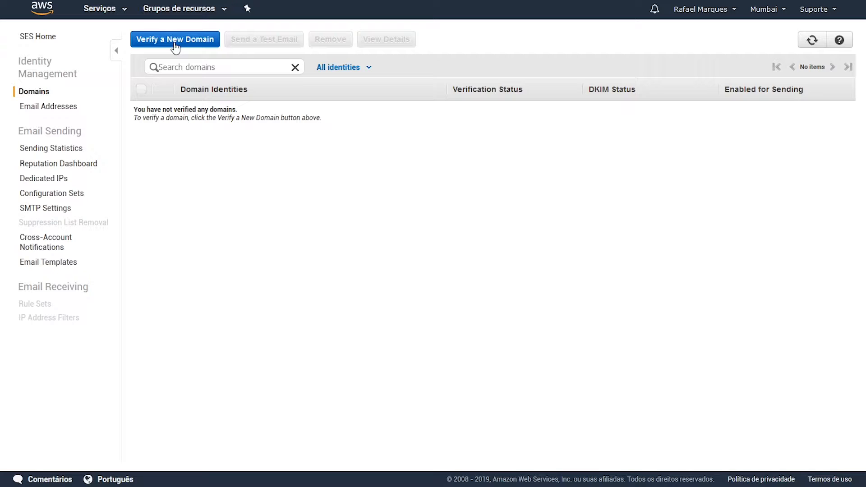
{"action": "left_click", "coordinate": [175, 47]}
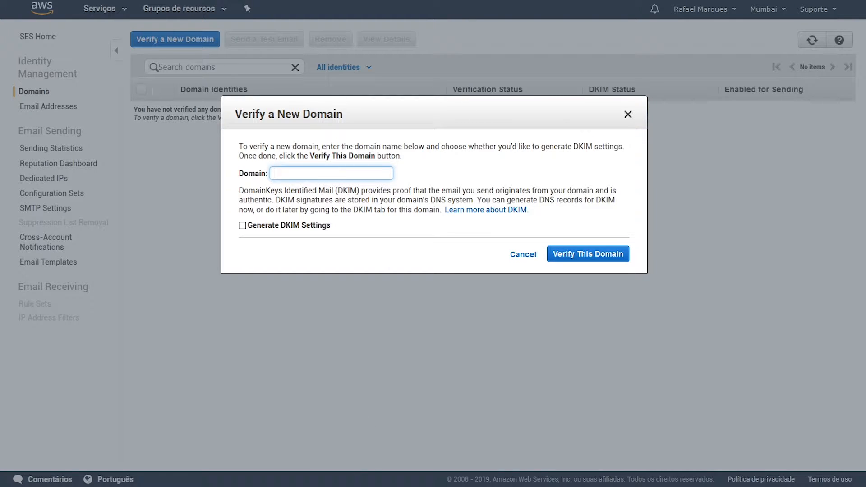
Step: Switch to the Notepad notes that list the registered domain names
{"action": "key", "text": "alt+Tab"}
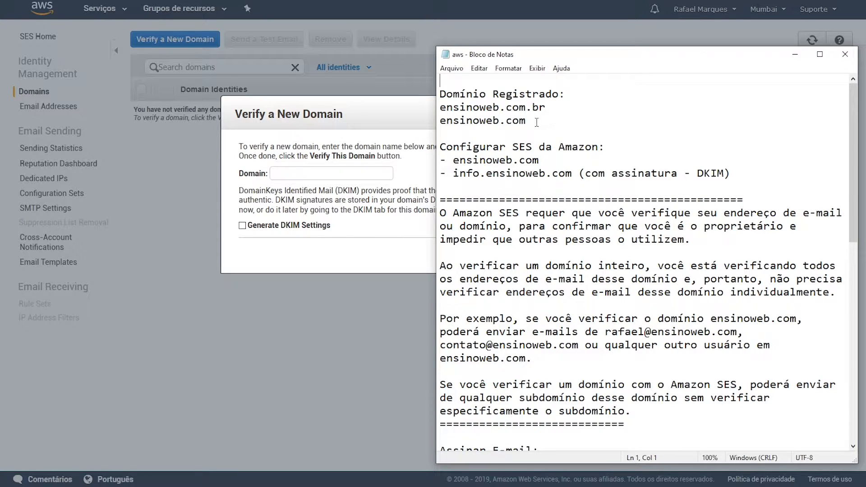
Step: Copy ensinoweb.com from the Notepad notes into the SES Domain field
{"action": "left_click_drag", "start_coordinate": [533, 120], "coordinate": [448, 113]}
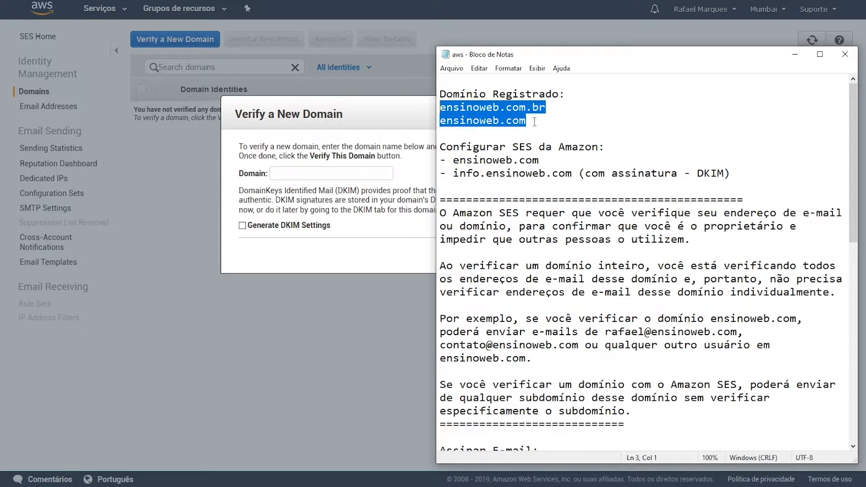
{"action": "left_click", "coordinate": [554, 107]}
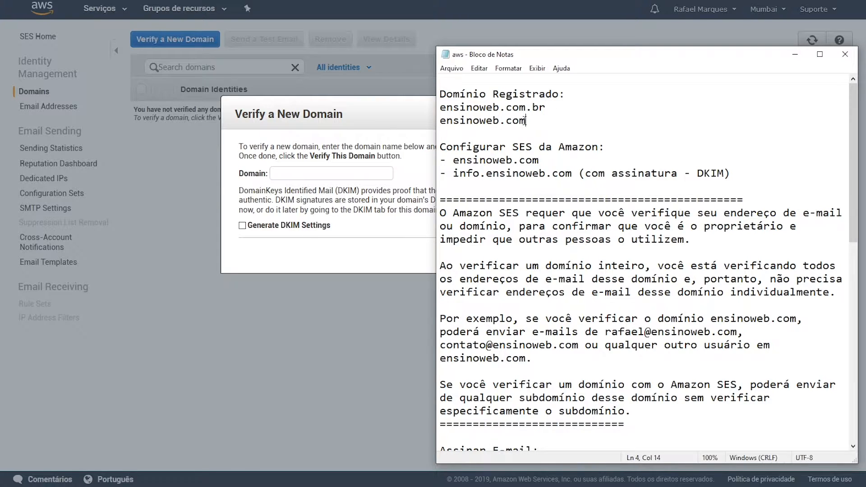
{"action": "left_click_drag", "start_coordinate": [526, 120], "coordinate": [429, 121]}
{"action": "key", "text": "ctrl+c"}
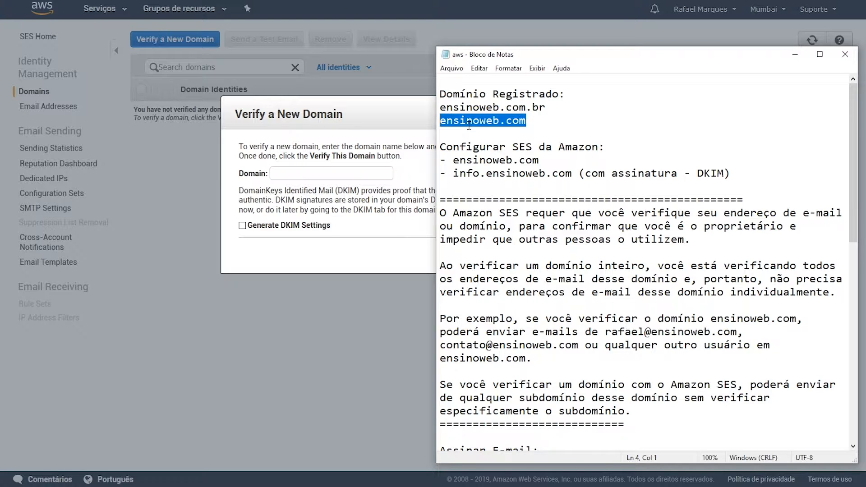
{"action": "left_click", "coordinate": [365, 167]}
{"action": "key", "text": "ctrl+v"}
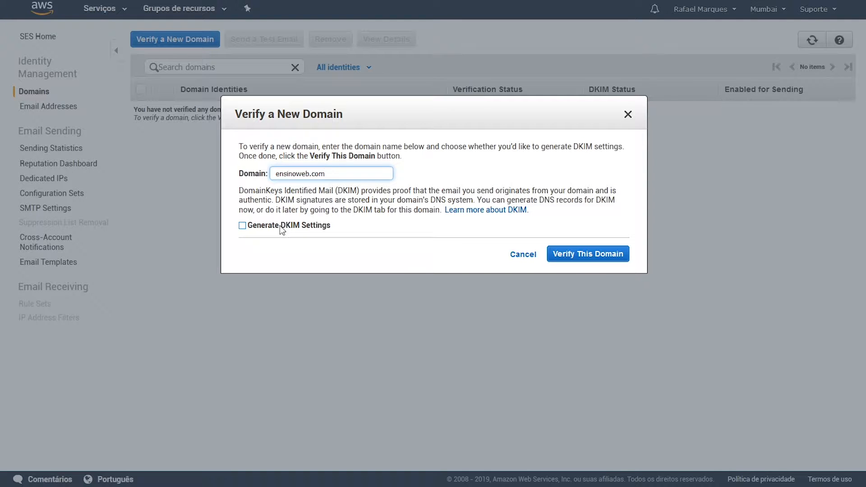
Step: Turn on Generate DKIM Settings and submit ensinoweb.com for verification
{"action": "triple_click", "coordinate": [336, 172]}
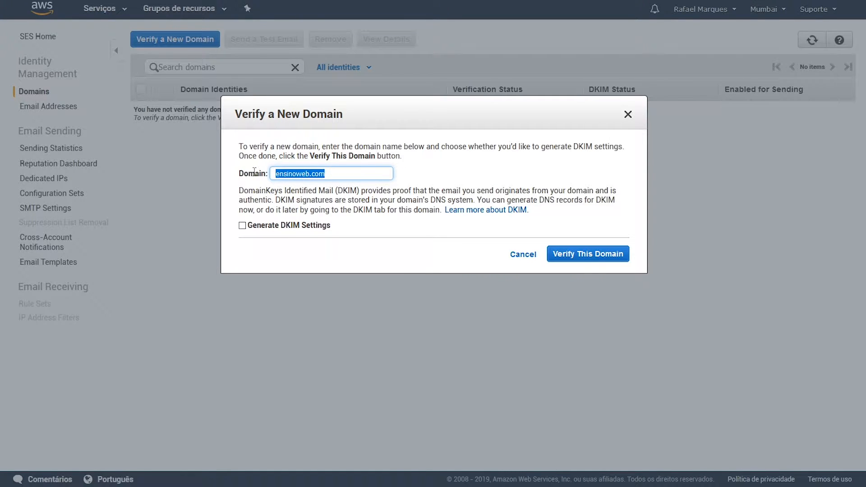
{"action": "left_click", "coordinate": [245, 227]}
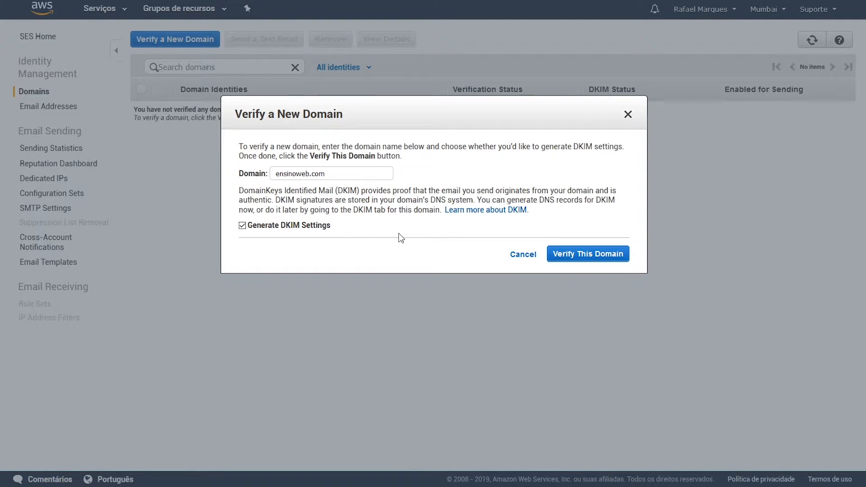
{"action": "left_click_drag", "start_coordinate": [365, 173], "coordinate": [252, 170]}
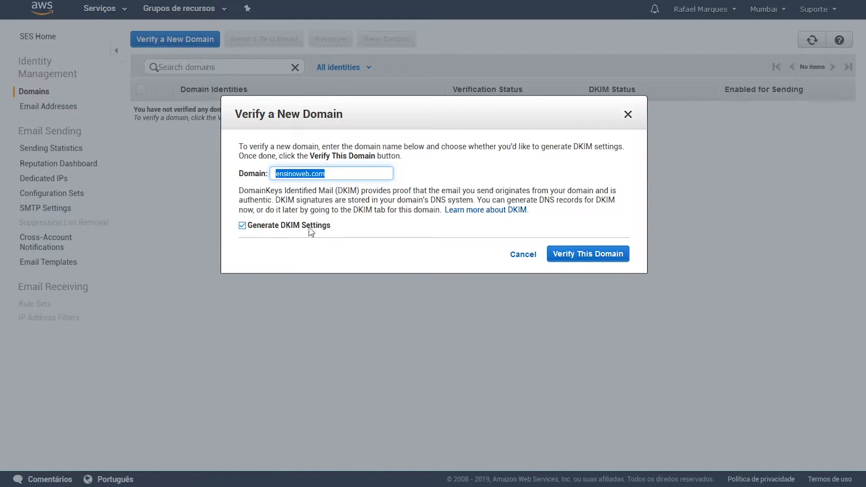
{"action": "left_click", "coordinate": [573, 260]}
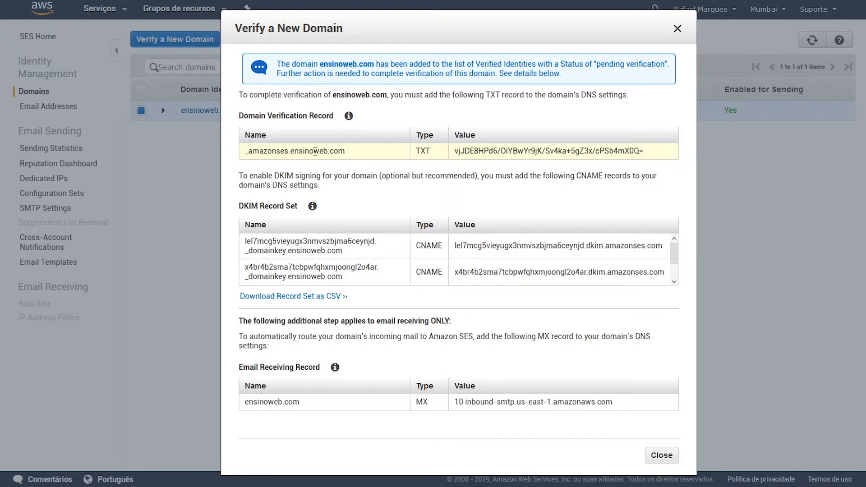
Step: Select the TXT record name, then check ensinoweb.com's DNS hosting in Cloudflare and Registro.br
{"action": "left_click_drag", "start_coordinate": [346, 151], "coordinate": [244, 151]}
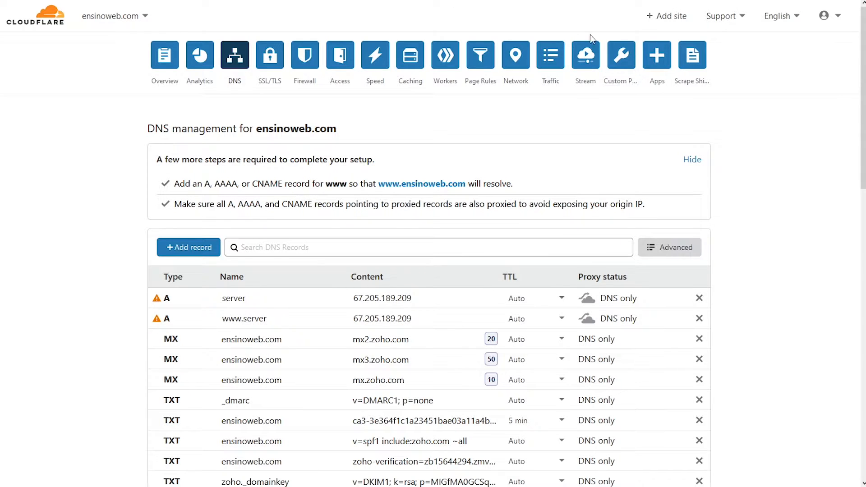
{"action": "left_click", "coordinate": [659, 17]}
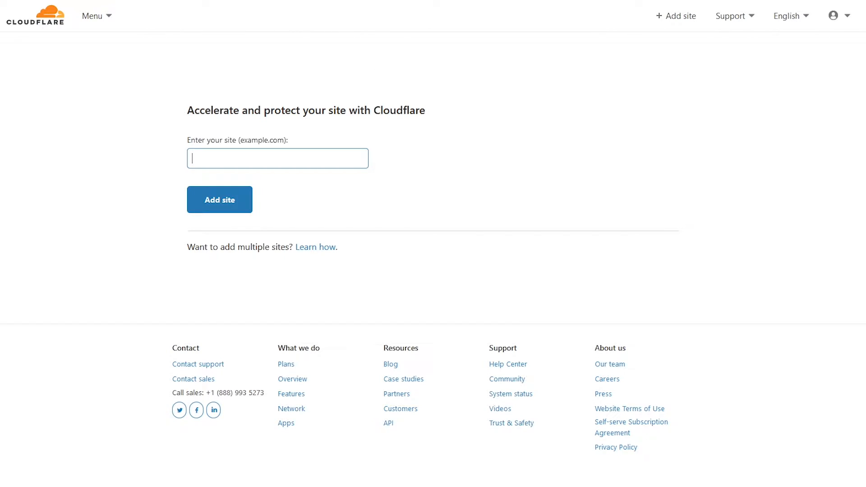
{"action": "key", "text": "ctrl+Tab"}
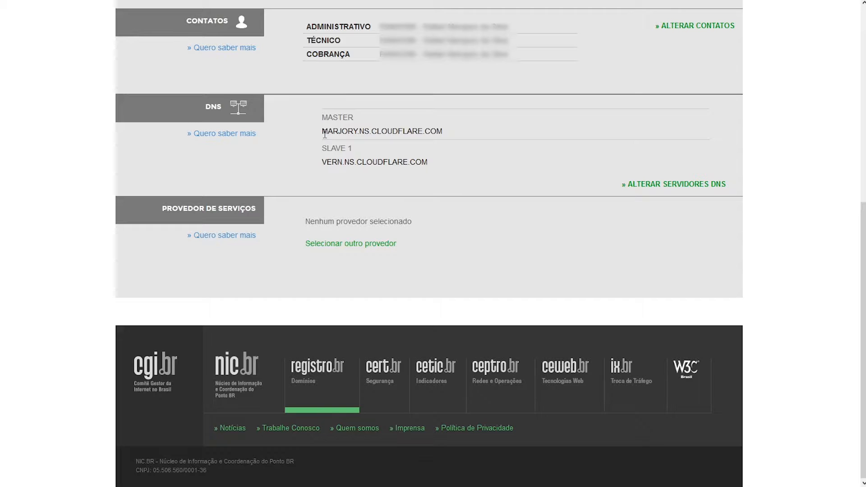
Step: Select the Registro.br nameservers MARJORY.NS.CLOUDFLARE.COM and VERN.NS.CLOUDFLARE.COM
{"action": "left_click_drag", "start_coordinate": [322, 132], "coordinate": [441, 131]}
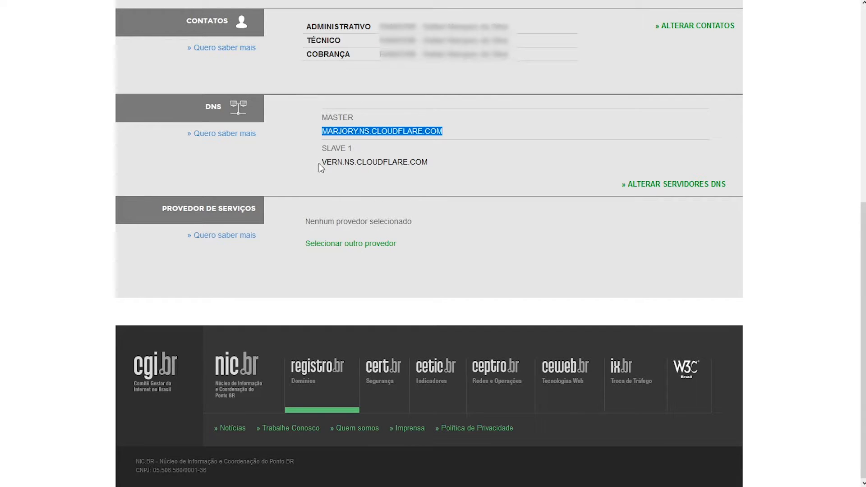
{"action": "left_click_drag", "start_coordinate": [322, 164], "coordinate": [433, 164]}
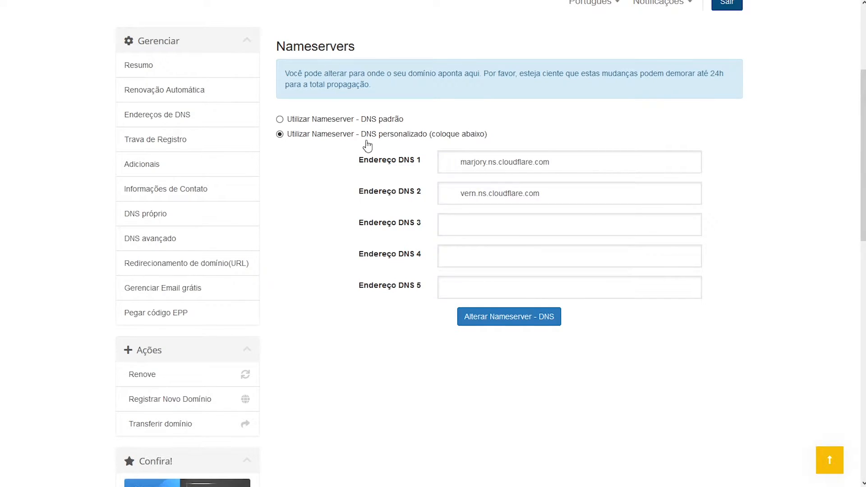
{"action": "triple_click", "coordinate": [580, 164]}
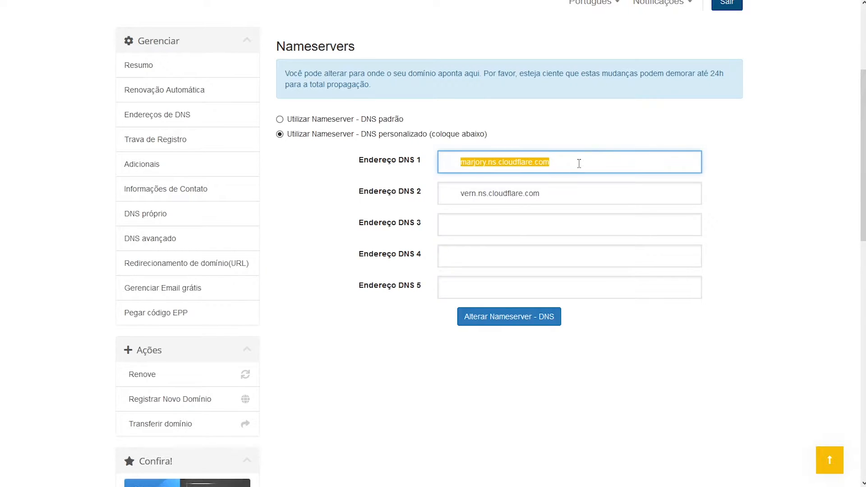
{"action": "left_click", "coordinate": [460, 166]}
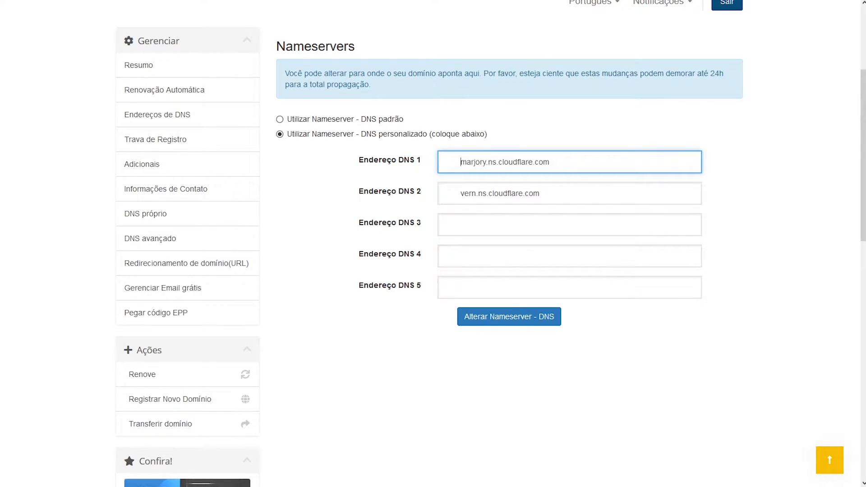
{"action": "left_click", "coordinate": [451, 1]}
Step: Open ensinoweb.com's DNS records in Cloudflare and look through them
{"action": "left_click", "coordinate": [14, 1]}
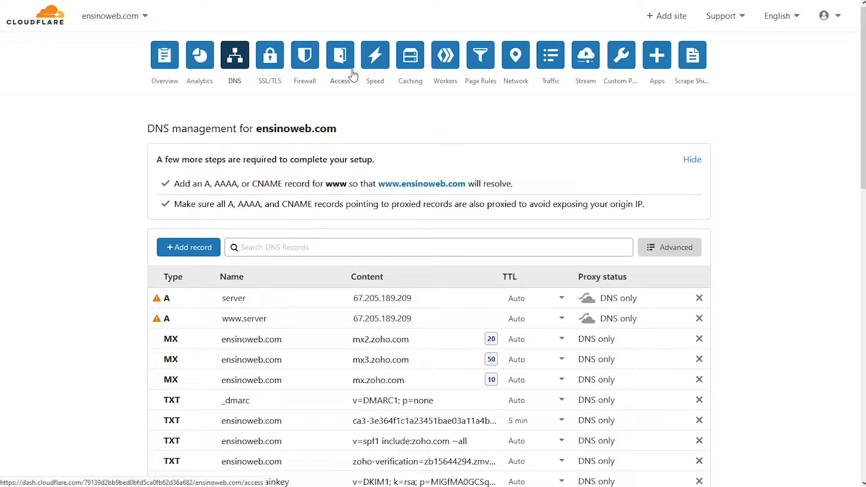
{"action": "scroll", "coordinate": [133, 192], "scroll_direction": "down", "scroll_amount": 2}
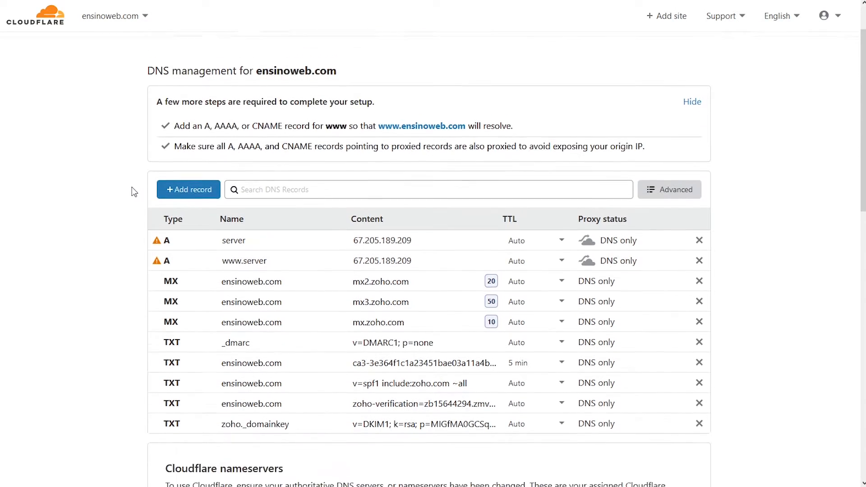
{"action": "scroll", "coordinate": [133, 192], "scroll_direction": "up", "scroll_amount": 2}
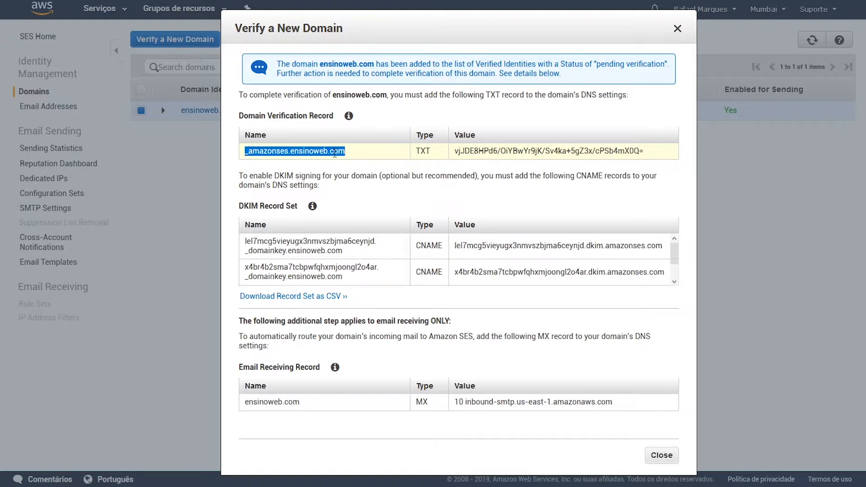
Step: Start a new Cloudflare TXT record named _amazonses.ensinoweb.com, copied from the SES dialog
{"action": "double_click", "coordinate": [431, 150]}
{"action": "double_click", "coordinate": [499, 150]}
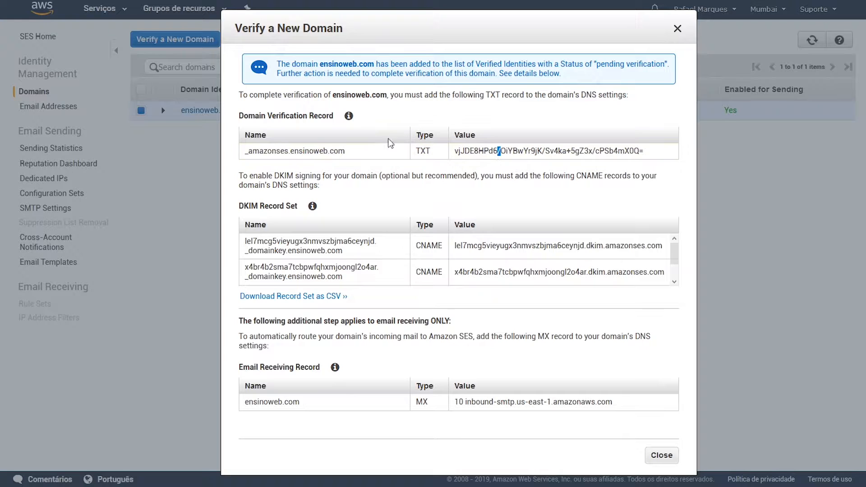
{"action": "left_click_drag", "start_coordinate": [347, 151], "coordinate": [244, 154]}
{"action": "key", "text": "ctrl+c"}
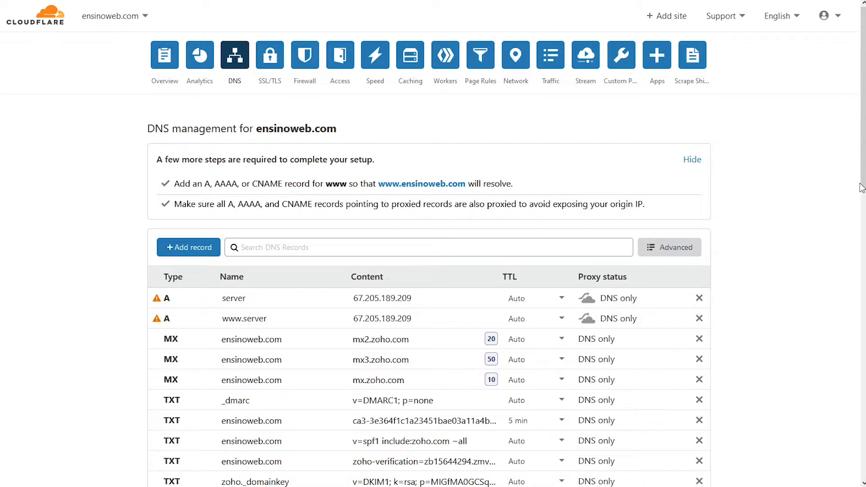
{"action": "left_click", "coordinate": [191, 251]}
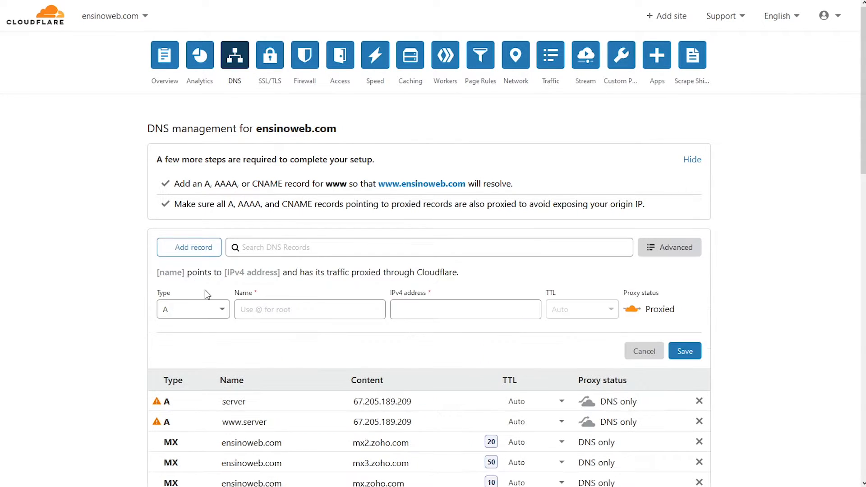
{"action": "left_click", "coordinate": [214, 312]}
{"action": "scroll", "coordinate": [187, 375], "scroll_direction": "down", "scroll_amount": 5}
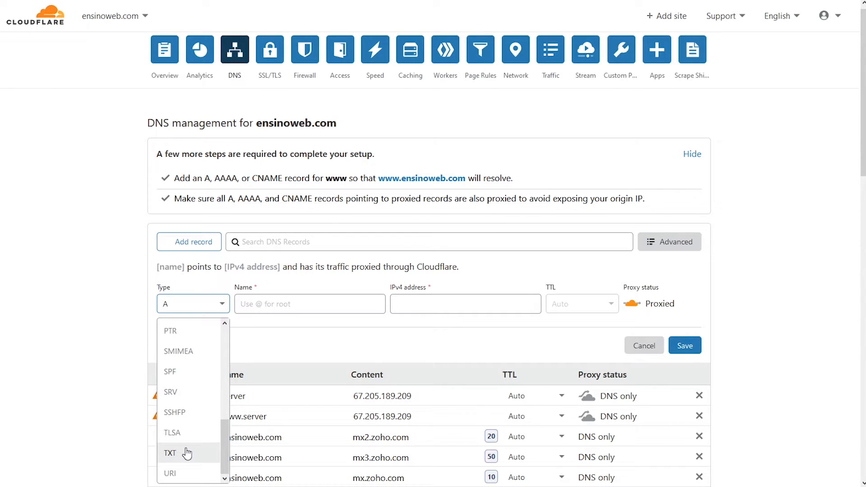
{"action": "left_click", "coordinate": [187, 453]}
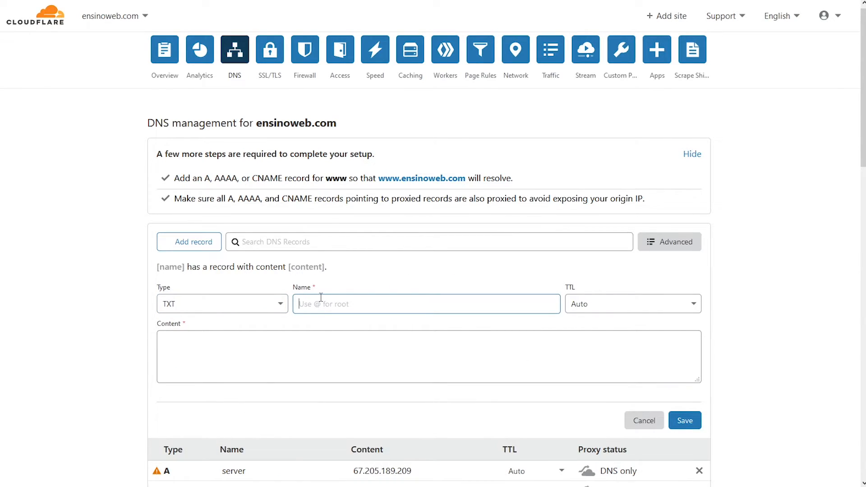
{"action": "key", "text": "ctrl+v"}
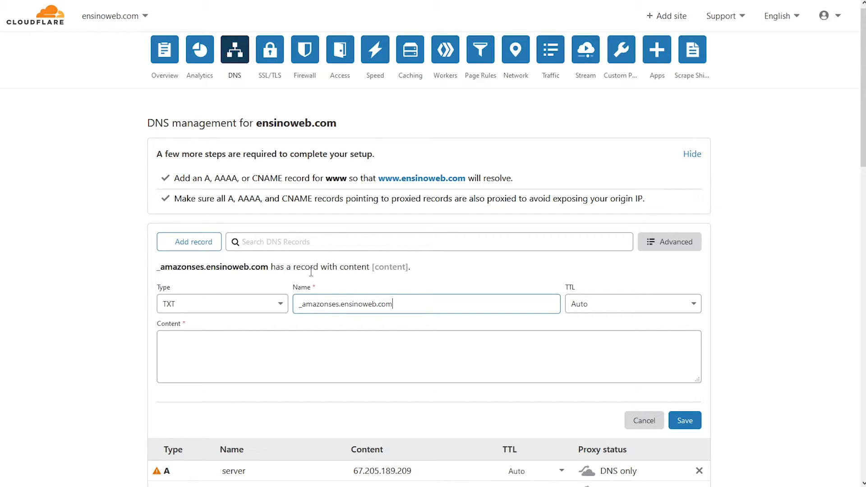
Step: Paste the SES TXT verification value into the record's Content and save it
{"action": "left_click", "coordinate": [181, 1]}
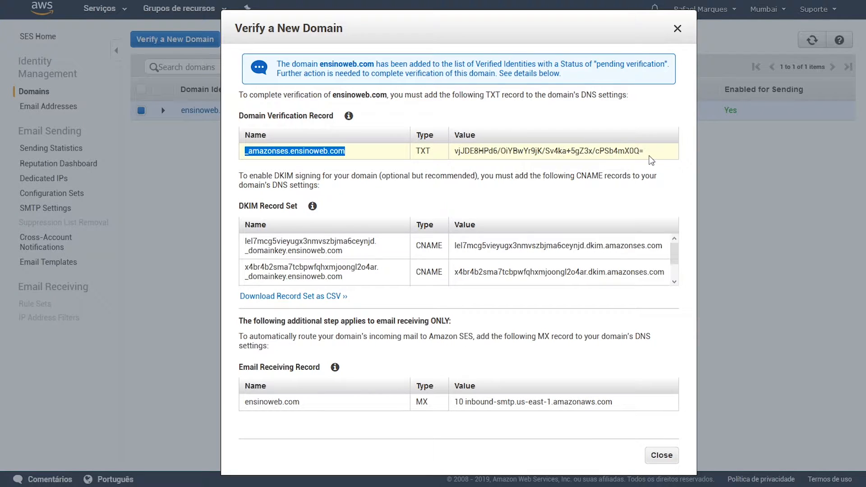
{"action": "left_click_drag", "start_coordinate": [645, 150], "coordinate": [455, 155]}
{"action": "key", "text": "ctrl+c"}
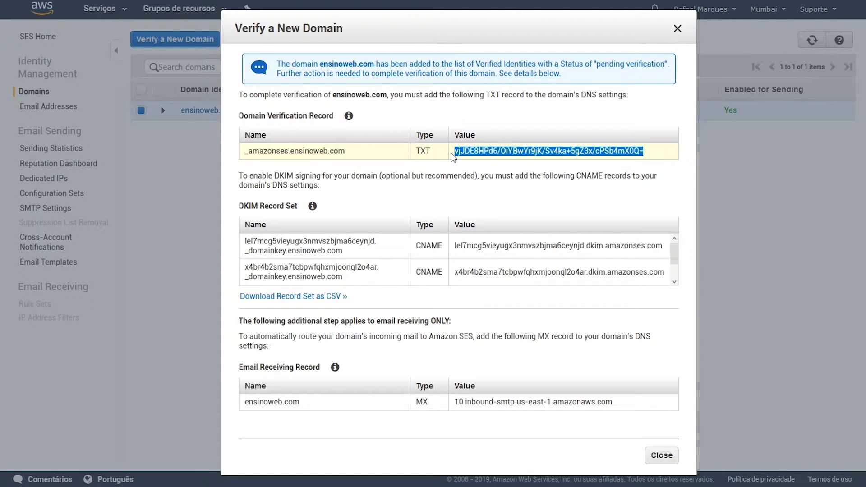
{"action": "left_click", "coordinate": [334, 1]}
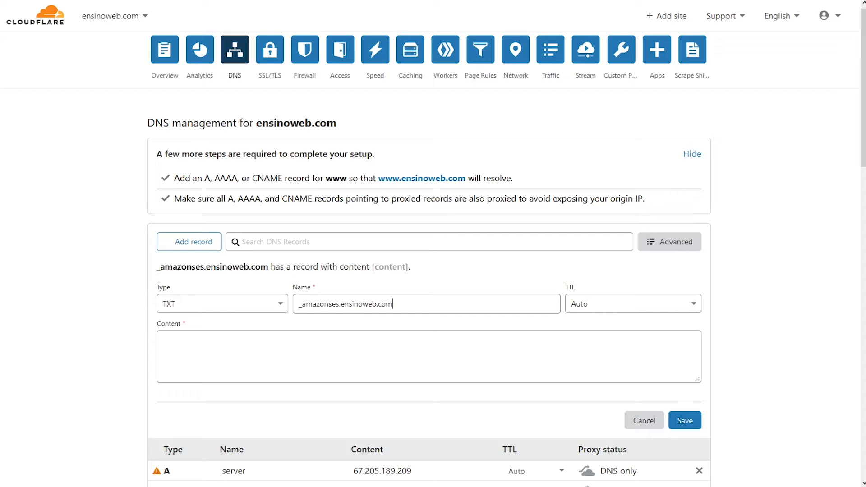
{"action": "left_click", "coordinate": [277, 341]}
{"action": "key", "text": "ctrl+v"}
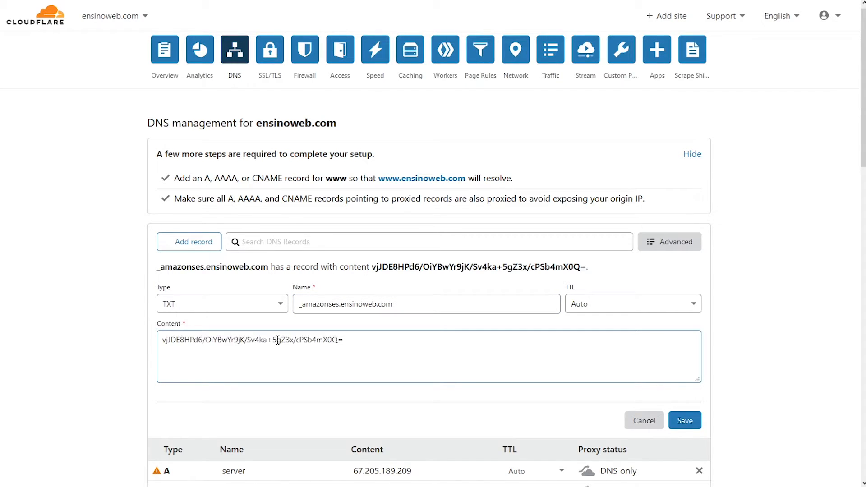
{"action": "left_click", "coordinate": [685, 424]}
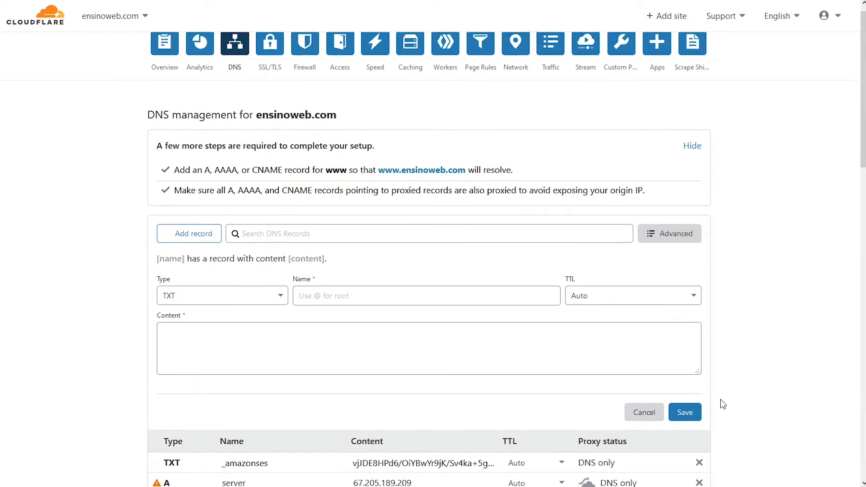
{"action": "scroll", "coordinate": [721, 402], "scroll_direction": "down", "scroll_amount": 2}
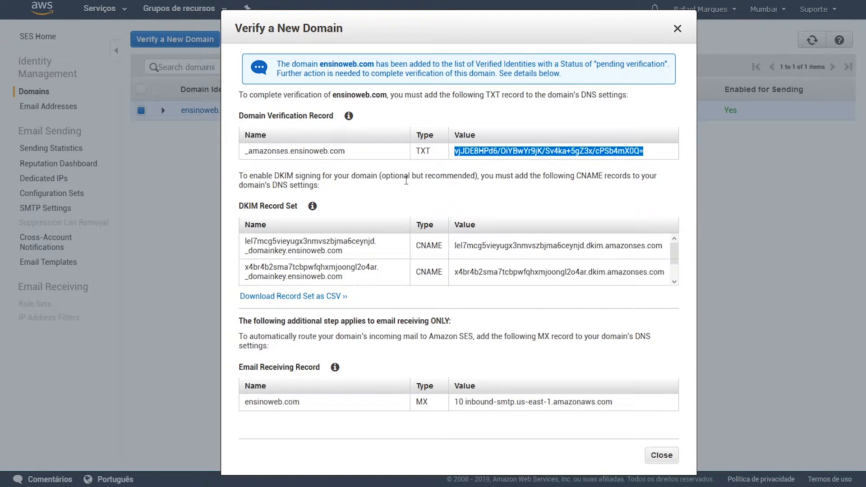
Step: Close the verification dialog, refresh Domain Identities, and open ensinoweb.com's details
{"action": "left_click", "coordinate": [660, 457]}
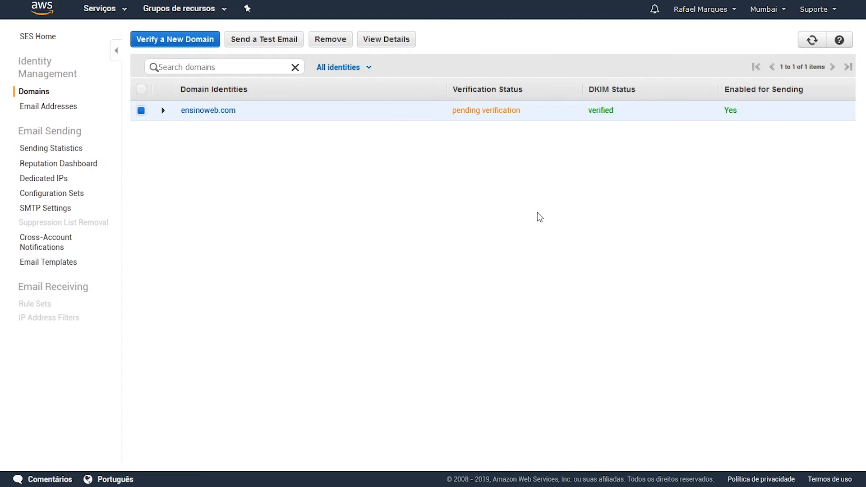
{"action": "left_click", "coordinate": [812, 43]}
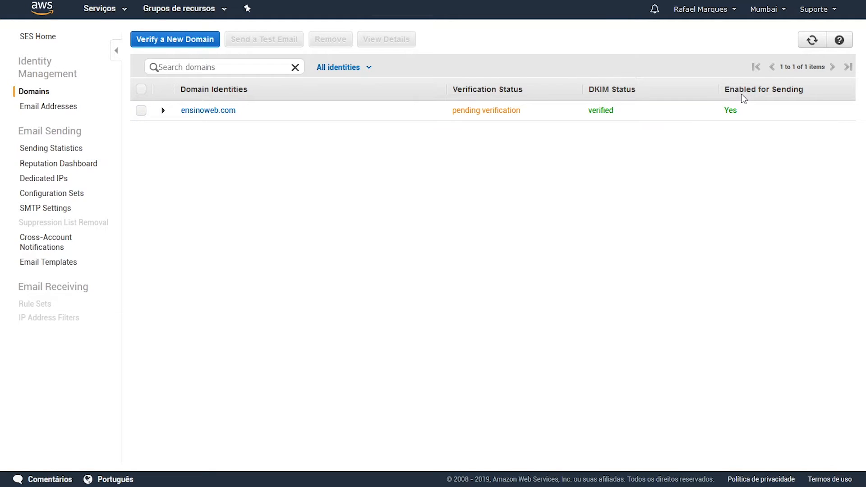
{"action": "left_click", "coordinate": [210, 112]}
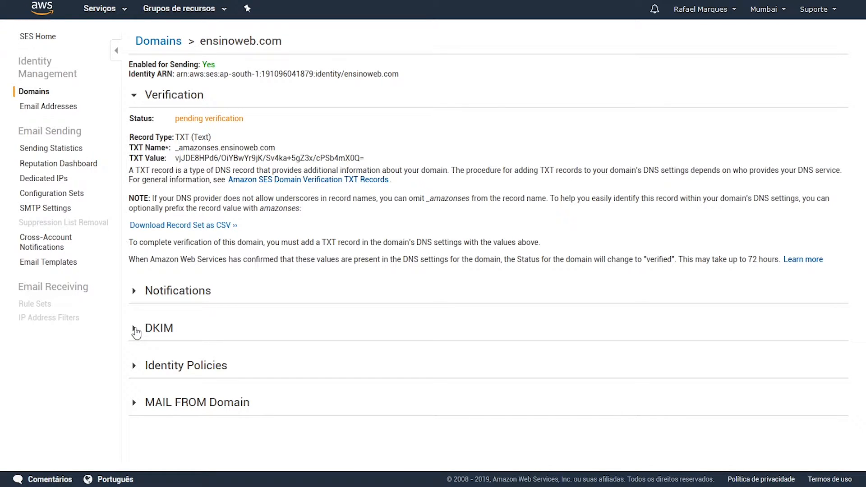
Step: Expand ensinoweb.com's DKIM section and select the first CNAME record name
{"action": "left_click", "coordinate": [137, 329]}
{"action": "scroll", "coordinate": [296, 320], "scroll_direction": "down", "scroll_amount": 3}
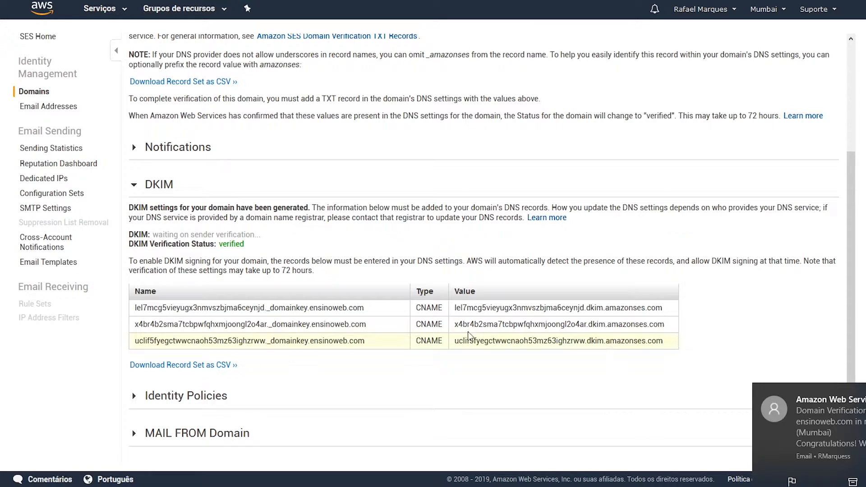
{"action": "left_click_drag", "start_coordinate": [364, 308], "coordinate": [136, 312]}
{"action": "key", "text": "ctrl+c"}
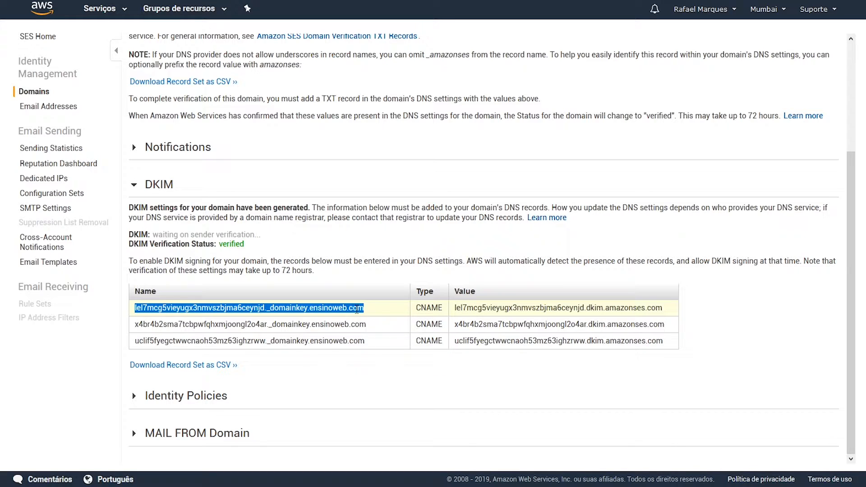
Step: Start a new CNAME record in Cloudflare DNS named with the first DKIM key
{"action": "left_click", "coordinate": [332, 1]}
{"action": "scroll", "coordinate": [240, 121], "scroll_direction": "up", "scroll_amount": 2}
{"action": "scroll", "coordinate": [240, 121], "scroll_direction": "down", "scroll_amount": 2}
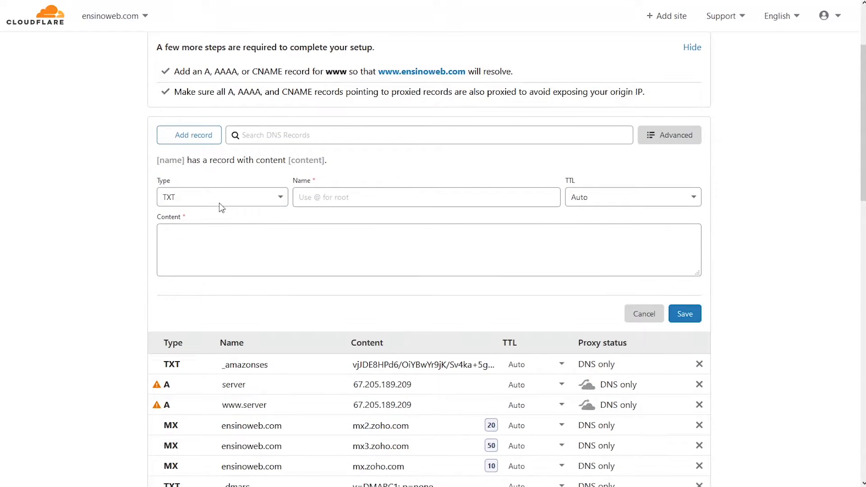
{"action": "left_click", "coordinate": [232, 199]}
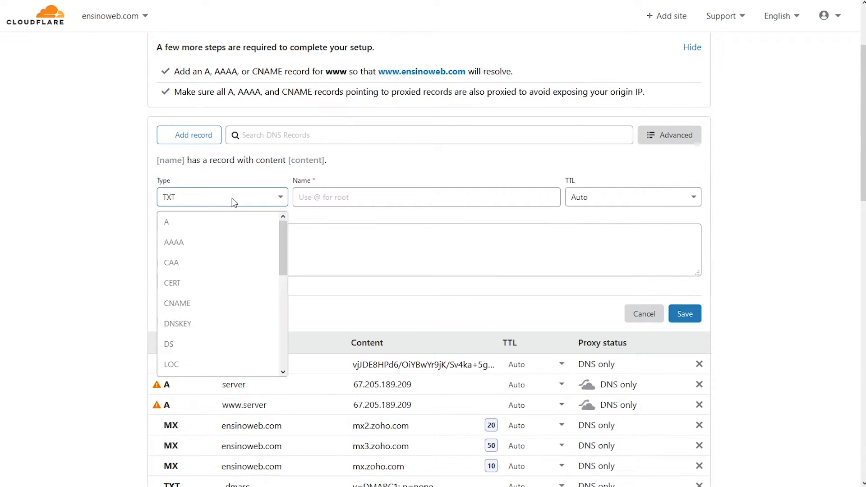
{"action": "left_click", "coordinate": [213, 304]}
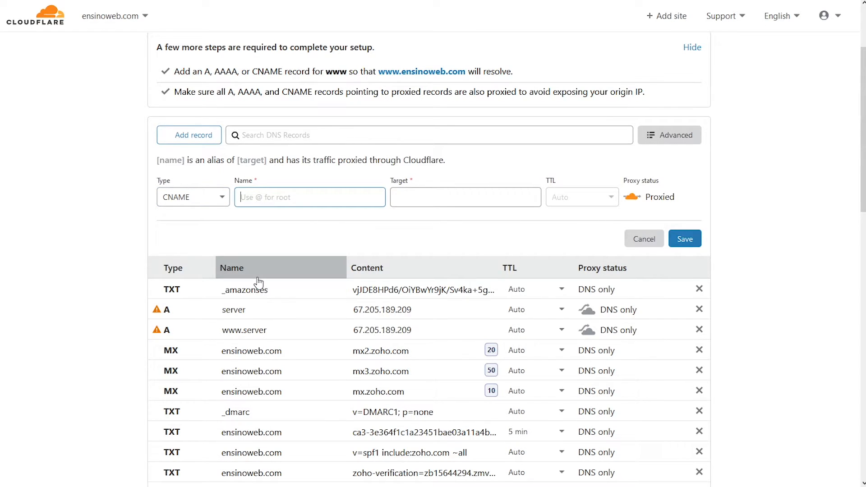
{"action": "key", "text": "ctrl+v"}
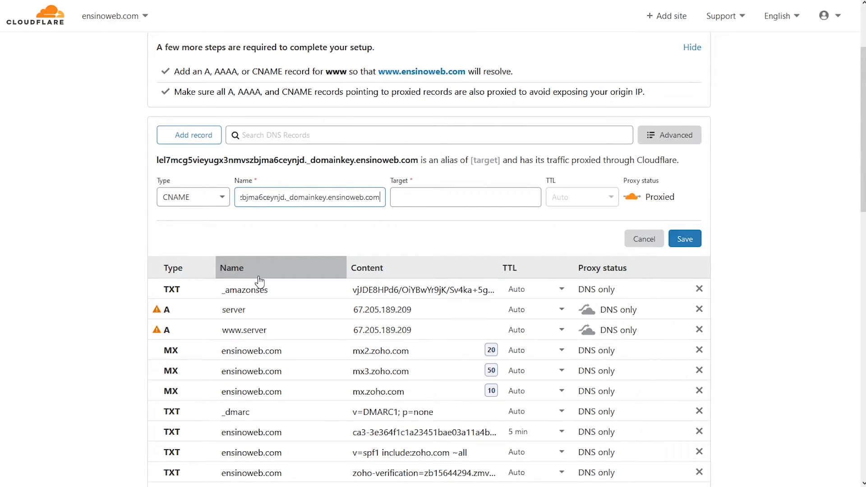
Step: Add the first DKIM dkim.amazonses.com target, make it DNS only, save, and select the second DKIM name
{"action": "left_click", "coordinate": [203, 1]}
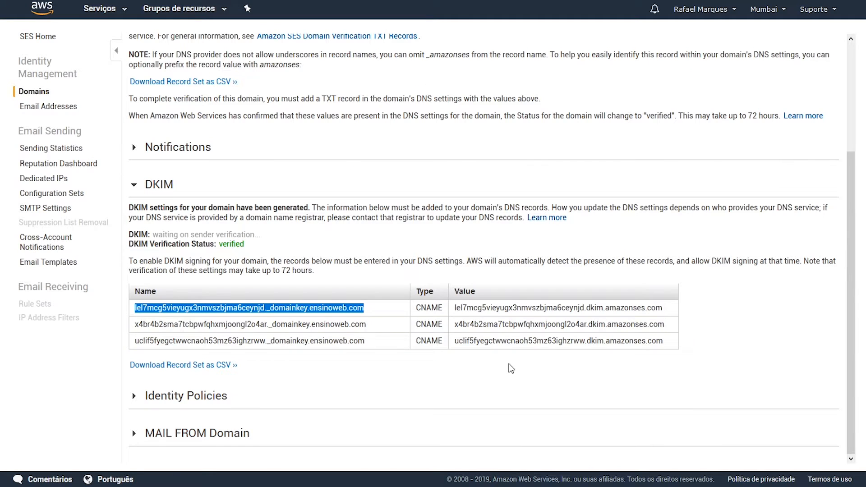
{"action": "triple_click", "coordinate": [512, 308]}
{"action": "key", "text": "ctrl+c"}
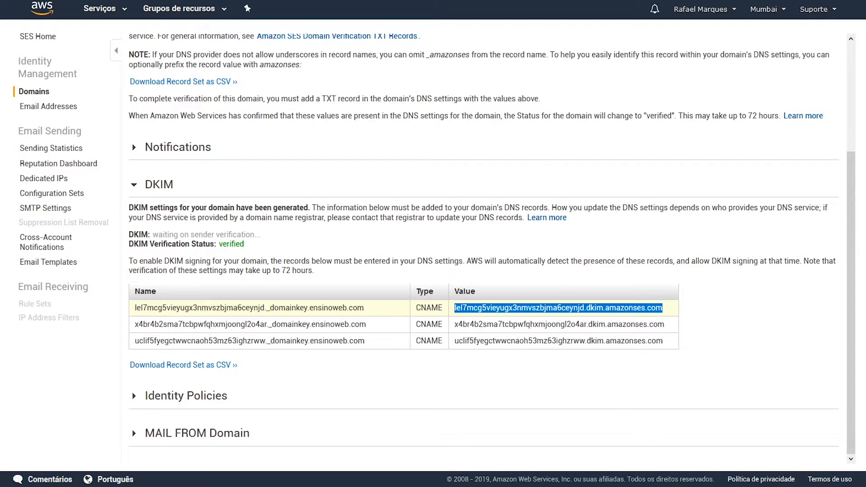
{"action": "left_click", "coordinate": [343, 2]}
{"action": "left_click", "coordinate": [453, 205]}
{"action": "key", "text": "ctrl+v"}
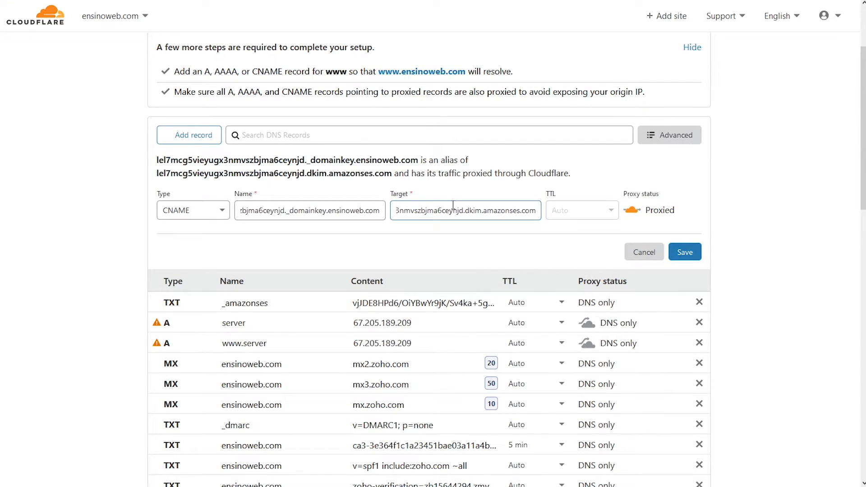
{"action": "left_click", "coordinate": [635, 211]}
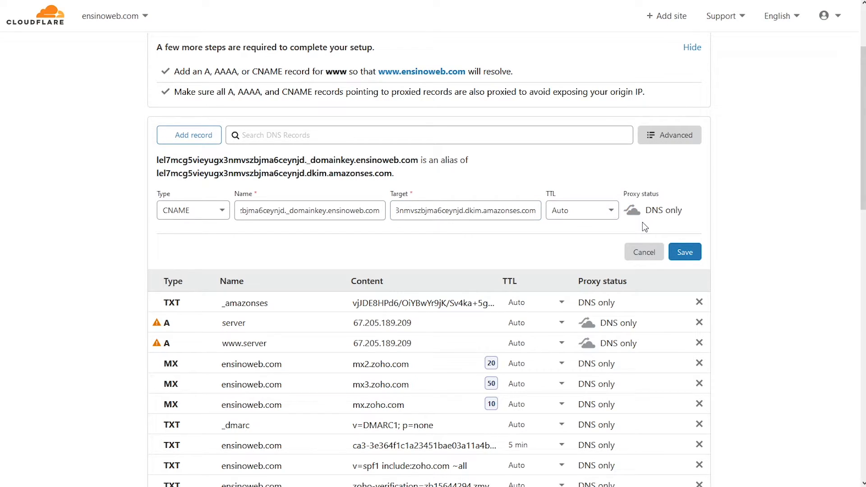
{"action": "left_click", "coordinate": [692, 256]}
{"action": "key", "text": "ctrl+Tab"}
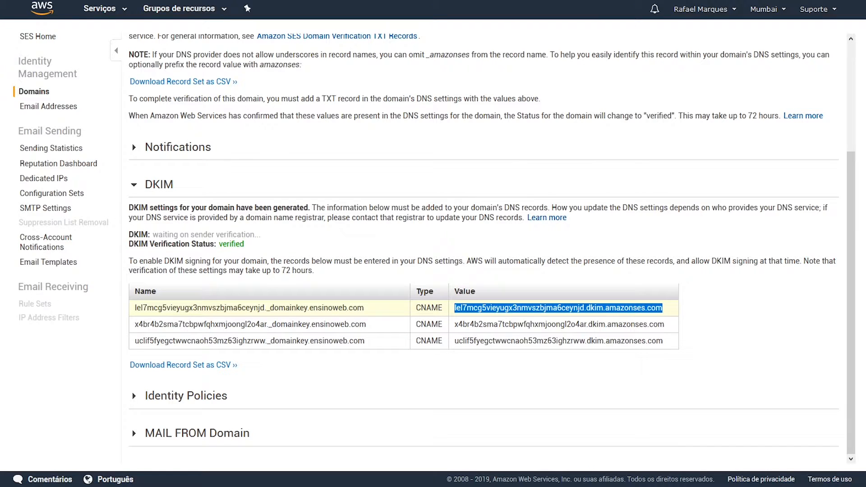
{"action": "left_click_drag", "start_coordinate": [367, 325], "coordinate": [130, 325]}
Step: Add the second DKIM CNAME, x4br4b2sma7tcbpwfqhxmjoongl2o4ar._domainkey, with its amazonses target as DNS only
{"action": "key", "text": "ctrl+Tab"}
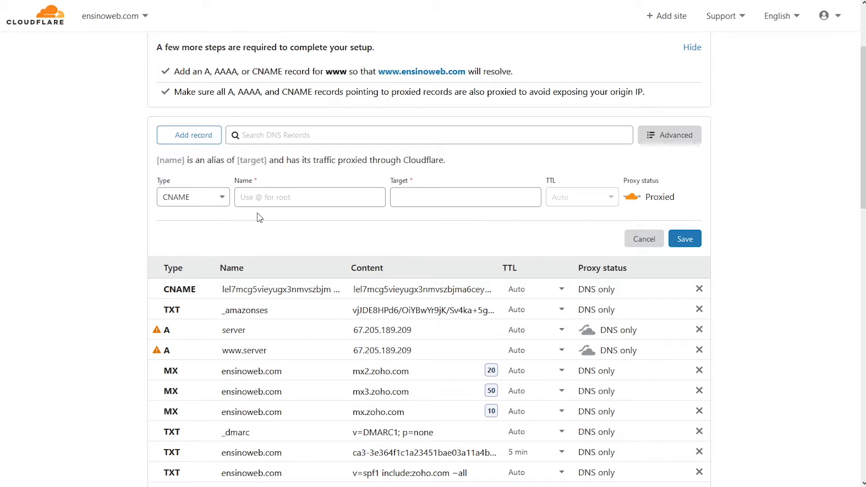
{"action": "left_click", "coordinate": [262, 197]}
{"action": "type", "text": "x4br4b2sma7tcbpwfqhxmjoongl2o4ar._domainkey.ensinoweb.com"}
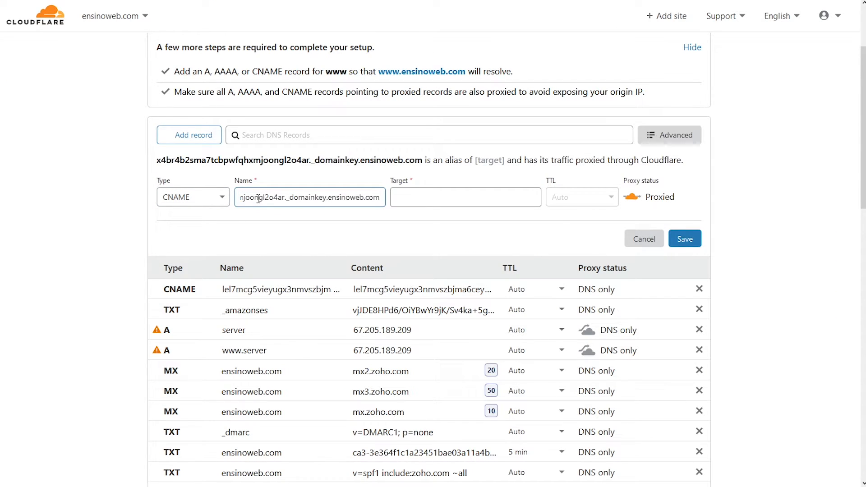
{"action": "key", "text": "ctrl+Tab"}
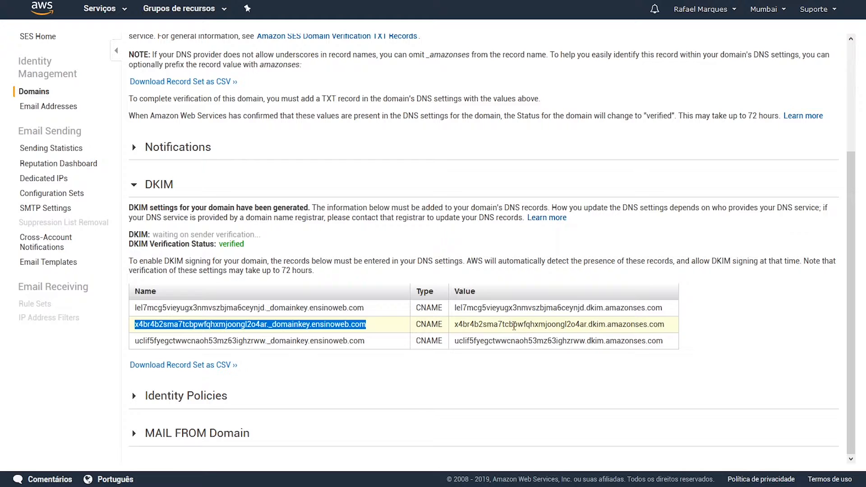
{"action": "left_click_drag", "start_coordinate": [454, 325], "coordinate": [666, 325]}
{"action": "key", "text": "ctrl+c"}
{"action": "key", "text": "ctrl+Tab"}
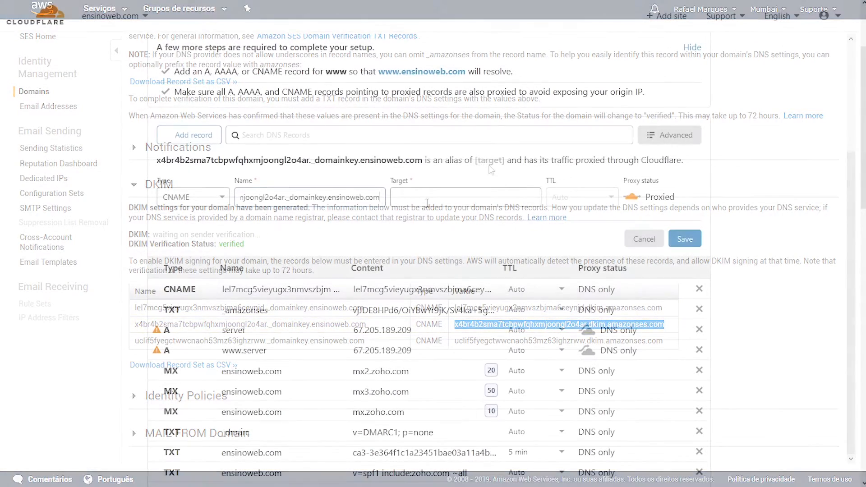
{"action": "left_click", "coordinate": [440, 198]}
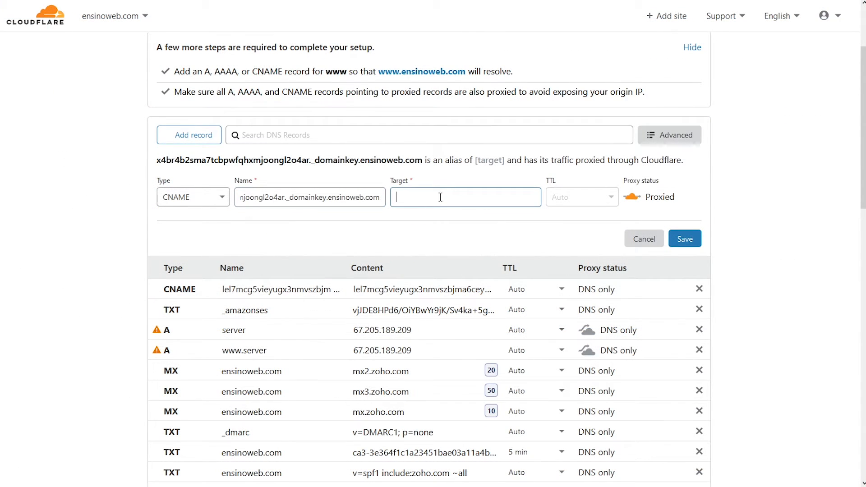
{"action": "key", "text": "ctrl+v"}
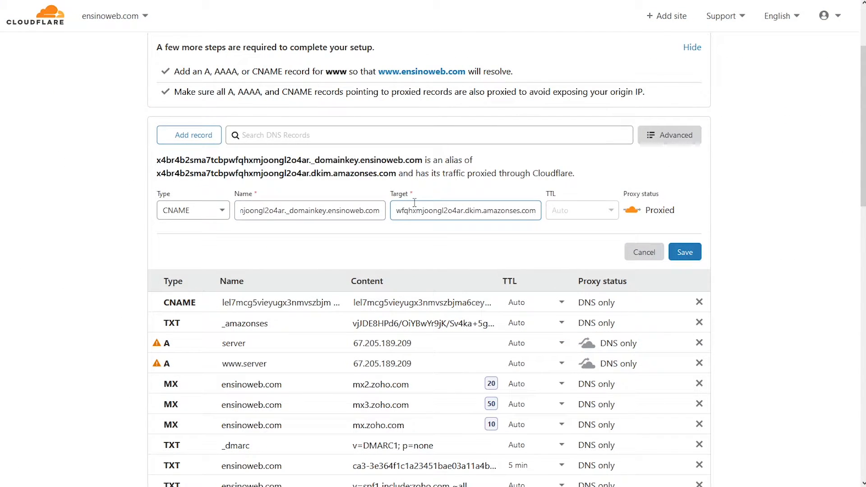
{"action": "left_click", "coordinate": [632, 211]}
{"action": "left_click", "coordinate": [685, 253]}
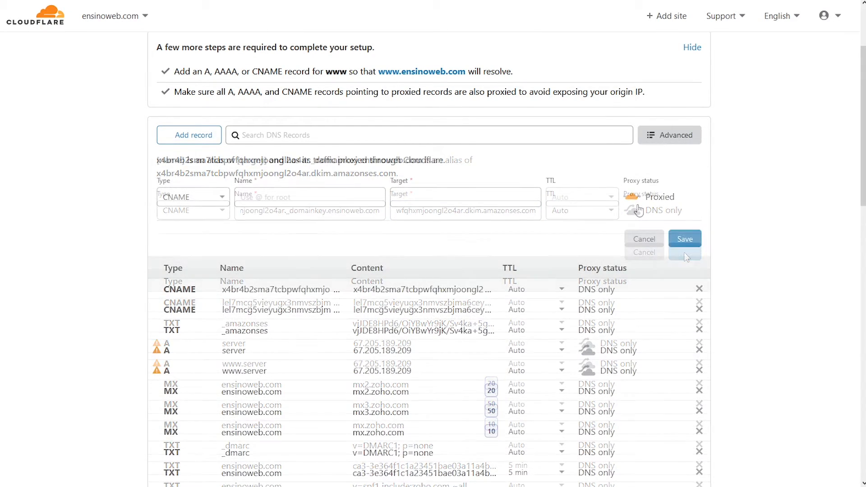
Step: Copy the third DKIM name and value from SES into a new DNS-only CNAME record
{"action": "key", "text": "ctrl+Tab"}
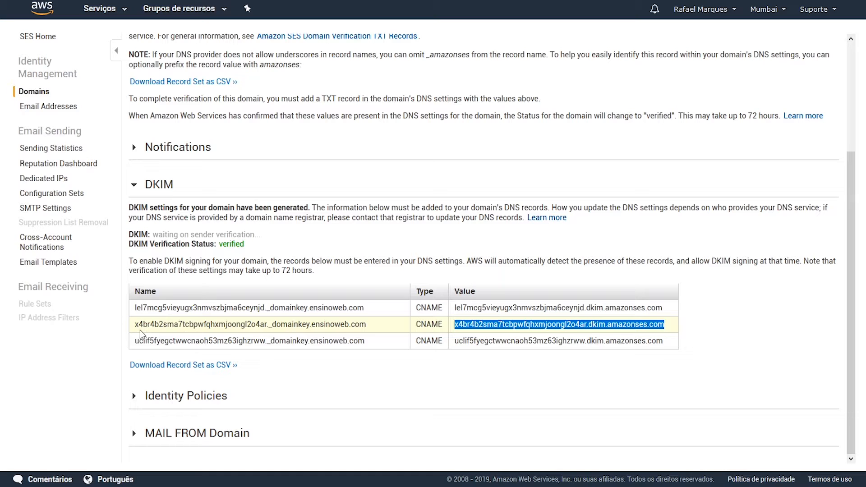
{"action": "left_click_drag", "start_coordinate": [136, 343], "coordinate": [366, 343]}
{"action": "key", "text": "ctrl+c"}
{"action": "key", "text": "ctrl+Tab"}
{"action": "key", "text": "ctrl+v"}
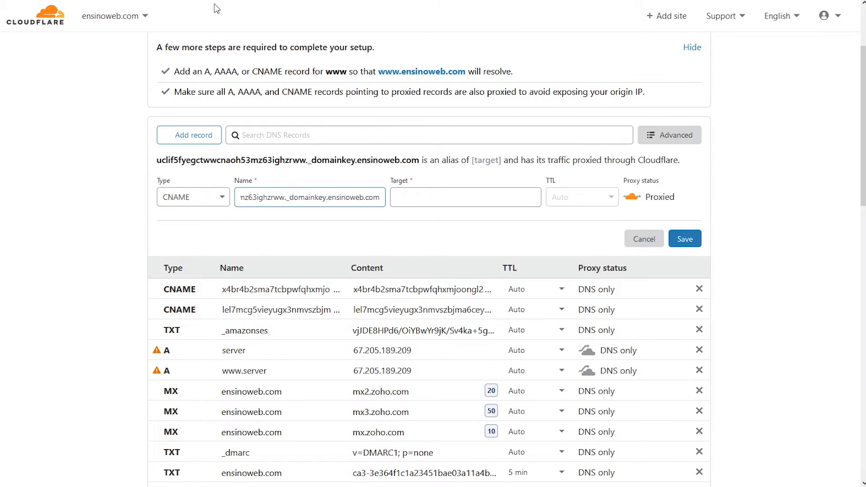
{"action": "key", "text": "ctrl+Tab"}
{"action": "left_click_drag", "start_coordinate": [456, 343], "coordinate": [664, 343]}
{"action": "key", "text": "ctrl+c"}
{"action": "key", "text": "ctrl+Tab"}
{"action": "left_click", "coordinate": [495, 198]}
{"action": "key", "text": "ctrl+v"}
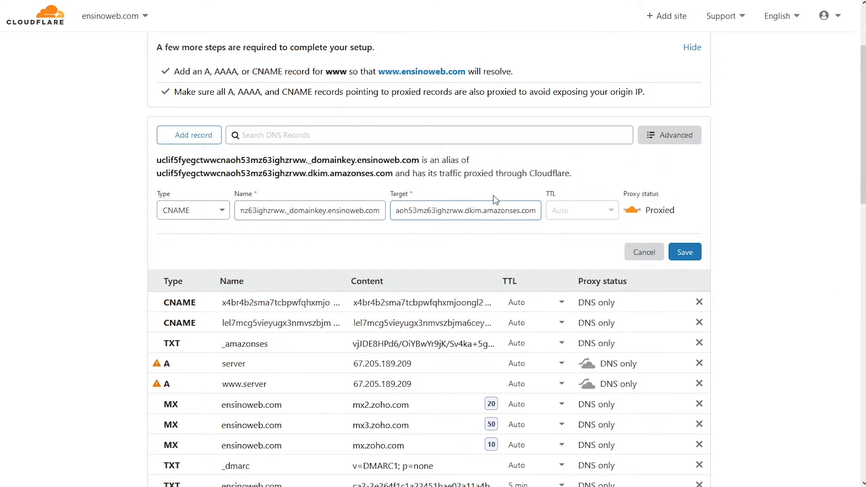
{"action": "left_click", "coordinate": [630, 211]}
Step: Save the third DKIM CNAME, check its name ends in _domainkey, and return to SES
{"action": "left_click", "coordinate": [686, 253]}
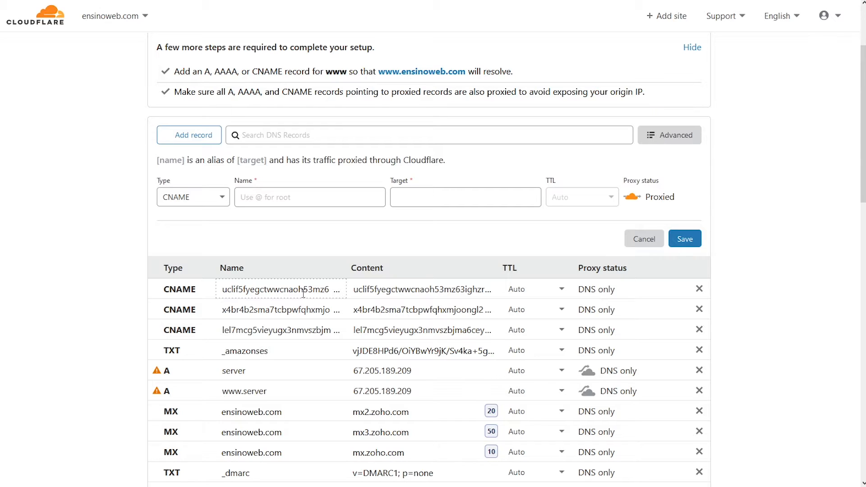
{"action": "left_click_drag", "start_coordinate": [324, 291], "coordinate": [375, 290]}
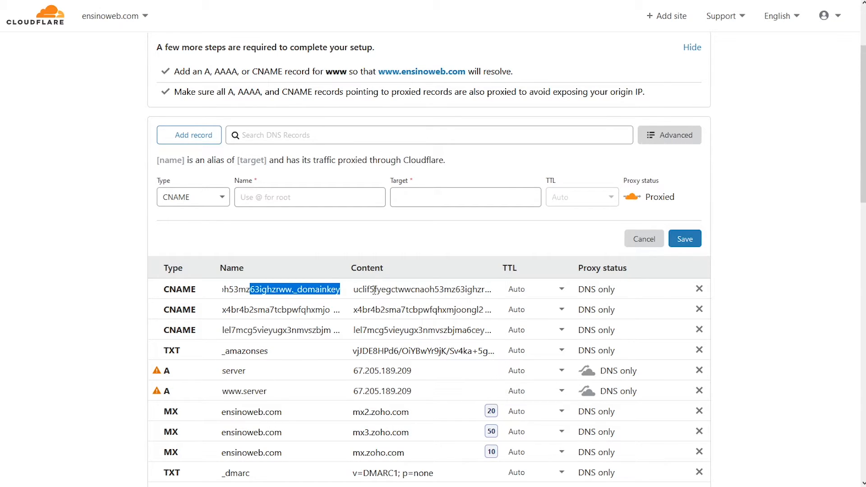
{"action": "left_click", "coordinate": [320, 292]}
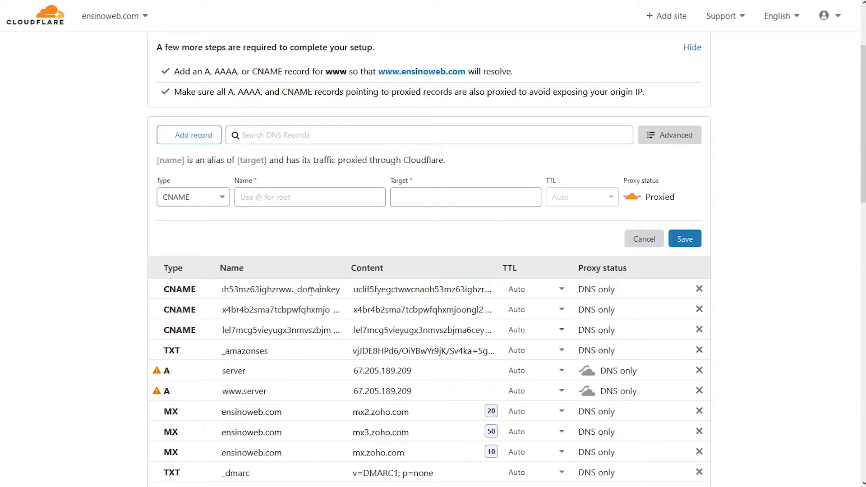
{"action": "left_click", "coordinate": [358, 281]}
{"action": "left_click", "coordinate": [289, 1]}
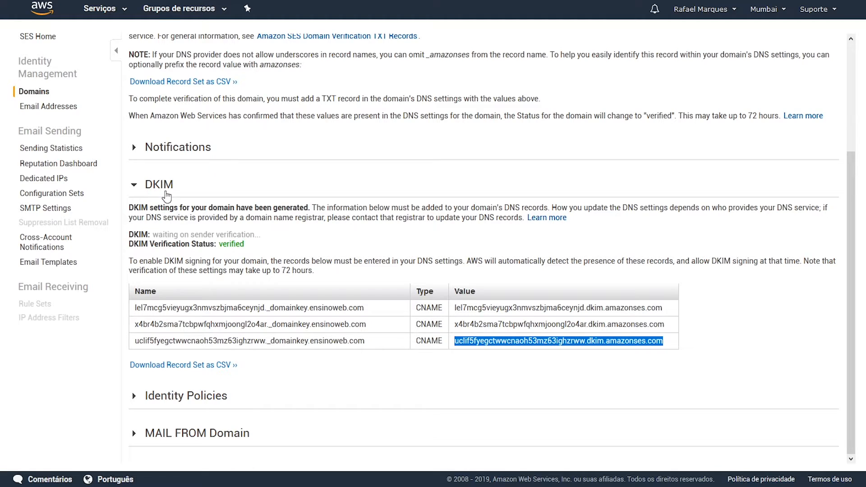
Step: Refresh the SES Domains list and confirm ensinoweb.com has DKIM generated, verified and signing enabled
{"action": "left_click", "coordinate": [165, 194]}
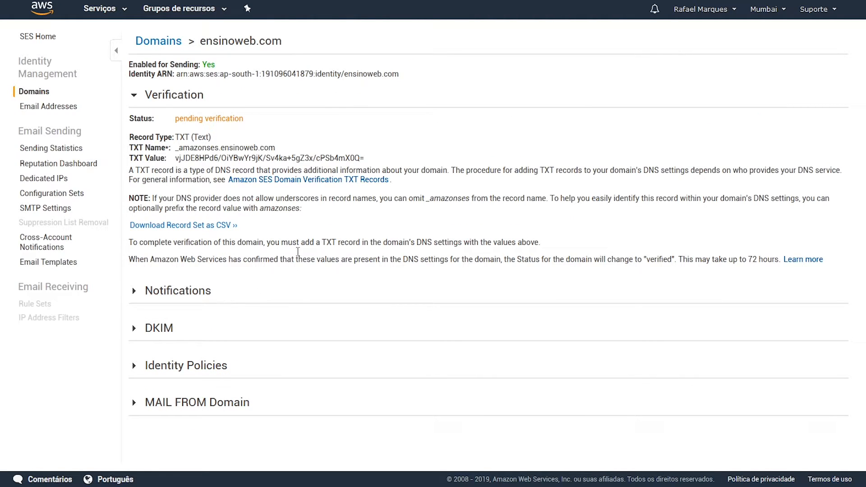
{"action": "left_click", "coordinate": [161, 43]}
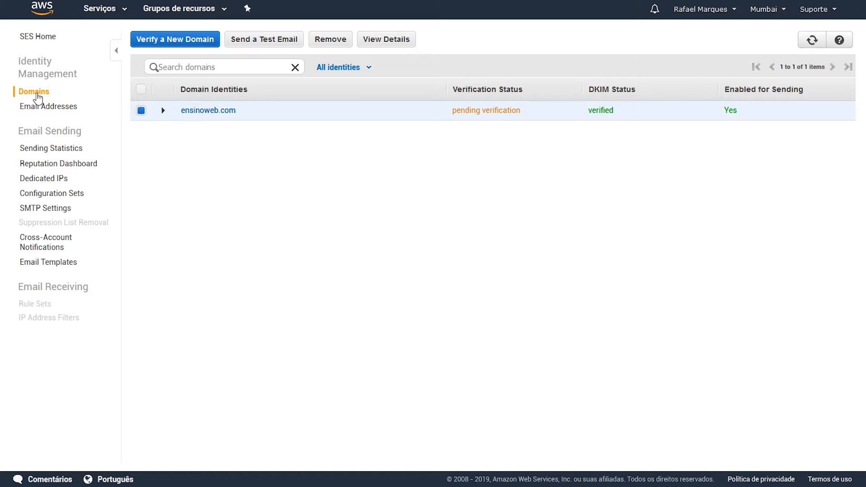
{"action": "left_click", "coordinate": [812, 40]}
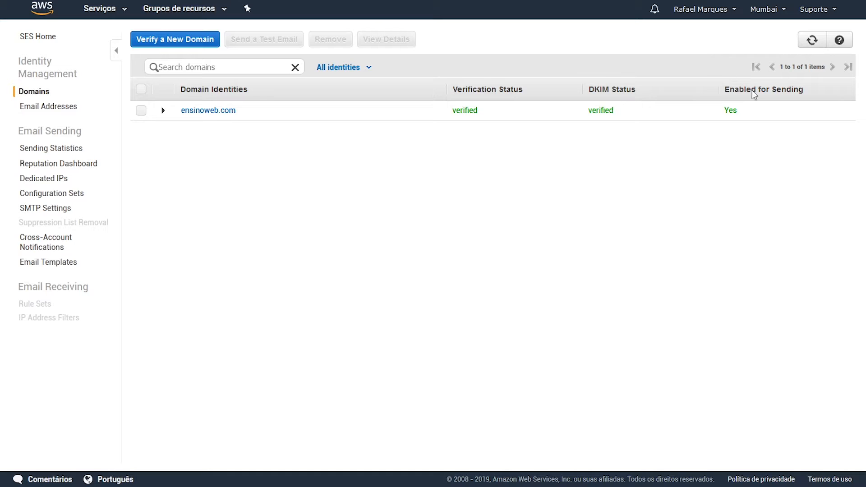
{"action": "left_click", "coordinate": [163, 112]}
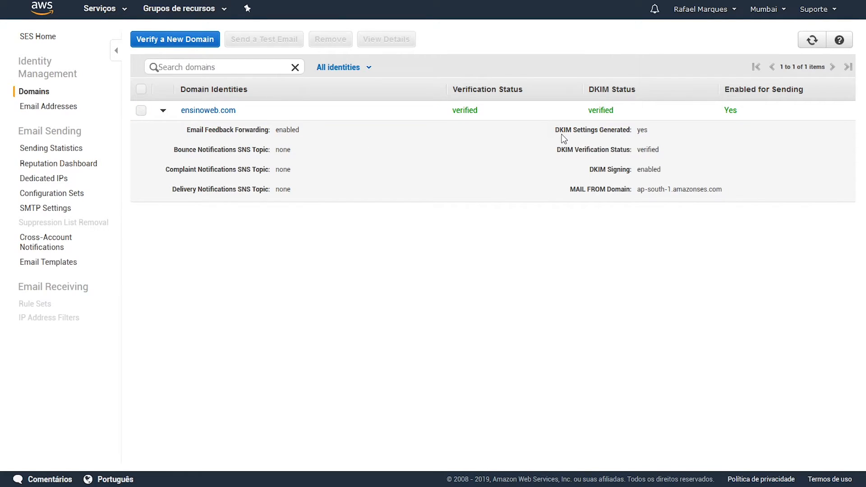
{"action": "double_click", "coordinate": [641, 129]}
{"action": "double_click", "coordinate": [647, 150]}
{"action": "double_click", "coordinate": [649, 171]}
{"action": "left_click", "coordinate": [163, 110]}
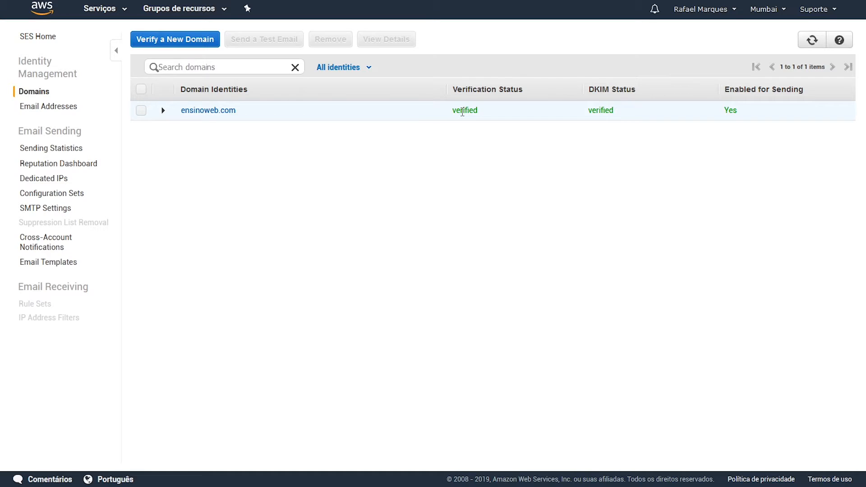
Step: Review ensinoweb.com's DKIM status, noting the 72-hour propagation message
{"action": "left_click", "coordinate": [229, 111]}
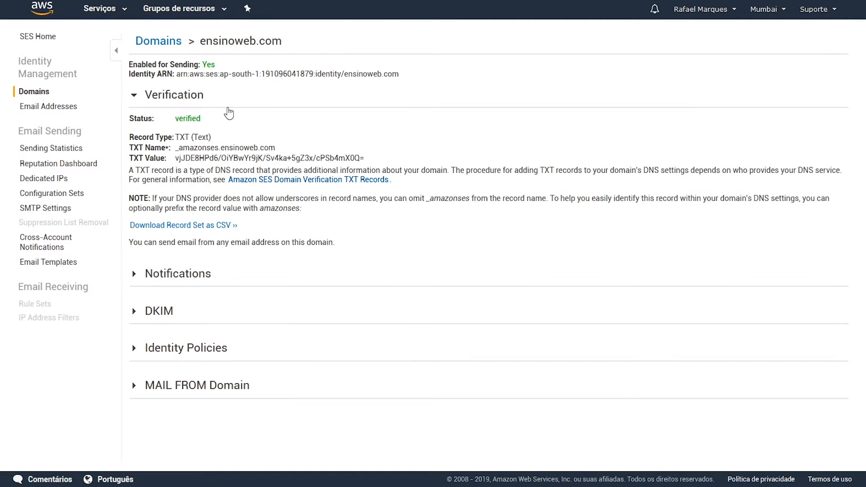
{"action": "left_click", "coordinate": [136, 314]}
{"action": "scroll", "coordinate": [303, 316], "scroll_direction": "down", "scroll_amount": 2}
{"action": "scroll", "coordinate": [304, 316], "scroll_direction": "down", "scroll_amount": 1}
{"action": "left_click_drag", "start_coordinate": [283, 271], "coordinate": [314, 271]}
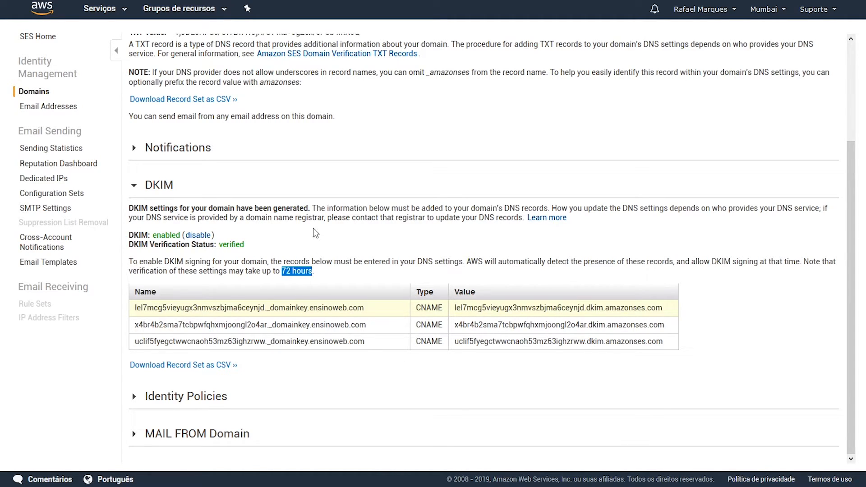
{"action": "left_click", "coordinate": [283, 344]}
{"action": "scroll", "coordinate": [289, 262], "scroll_direction": "up", "scroll_amount": 3}
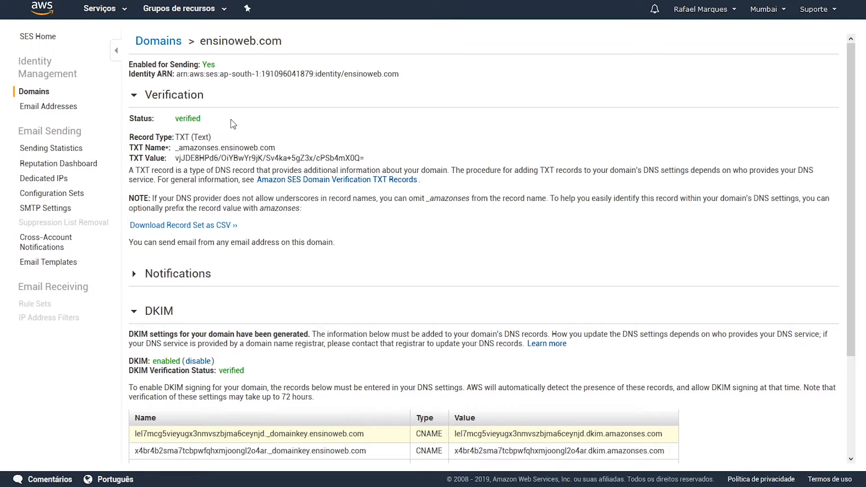
Step: Go back to the SES Domains list and bring the aws notes forward in Notepad
{"action": "left_click", "coordinate": [169, 43]}
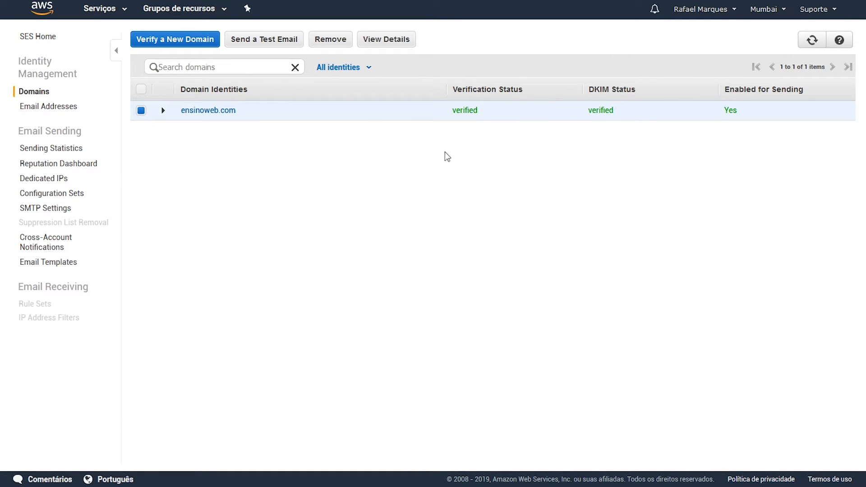
{"action": "left_click", "coordinate": [338, 1]}
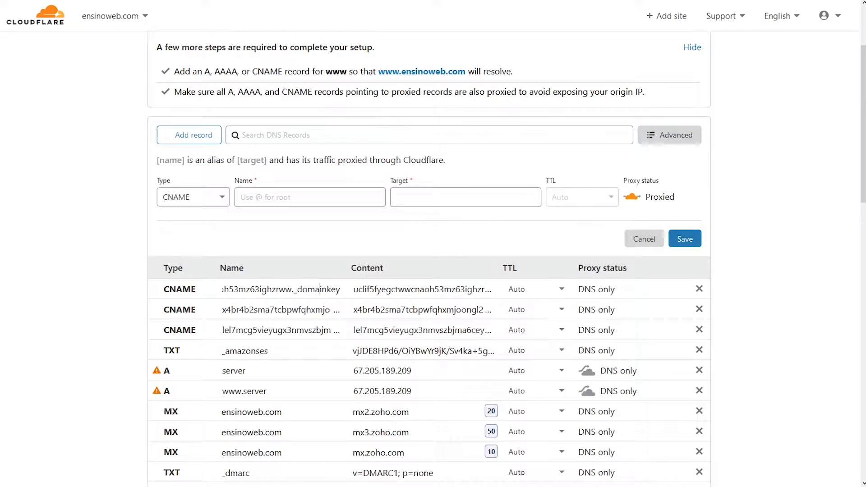
{"action": "left_click", "coordinate": [345, 1]}
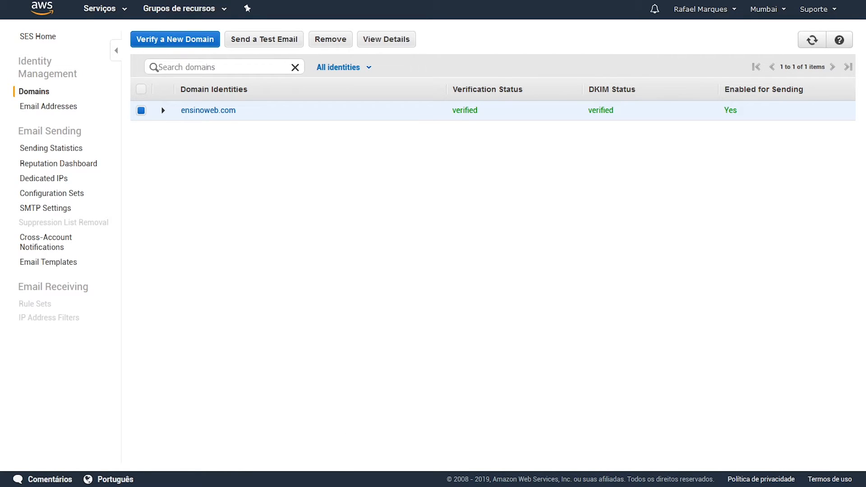
{"action": "key", "text": "alt+Tab"}
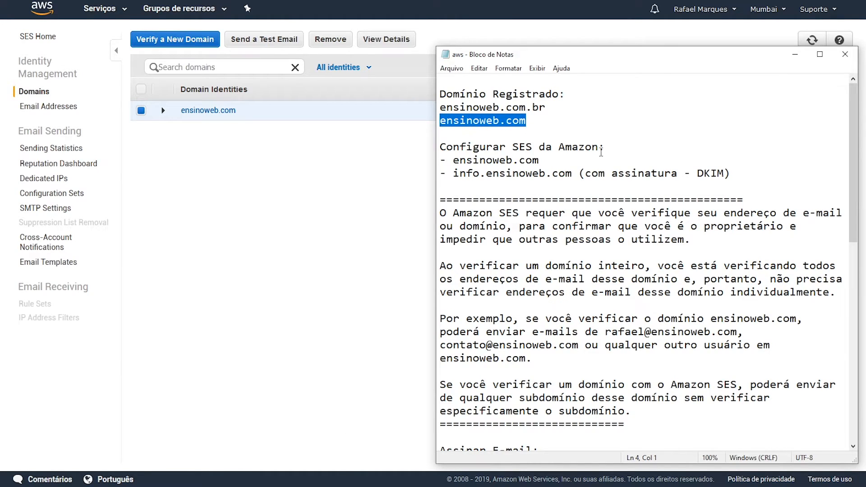
Step: Highlight ensinoweb.com on line 4 of the notes, scroll down, then bring SES to the front
{"action": "left_click", "coordinate": [522, 122]}
{"action": "left_click_drag", "start_coordinate": [524, 122], "coordinate": [431, 123]}
{"action": "left_click_drag", "start_coordinate": [851, 130], "coordinate": [851, 177]}
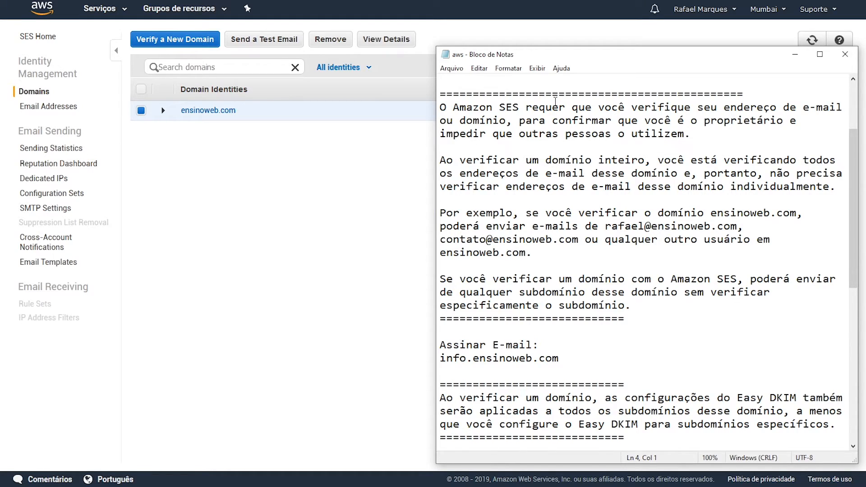
{"action": "left_click", "coordinate": [350, 154]}
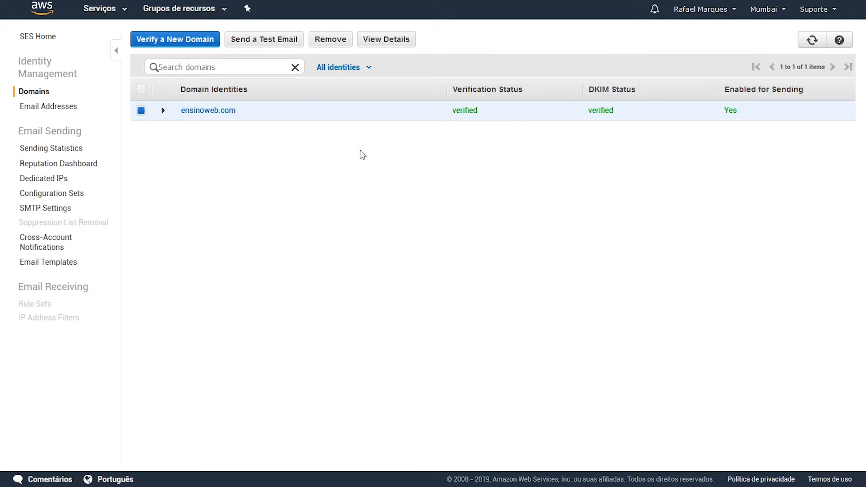
{"action": "left_click", "coordinate": [842, 43]}
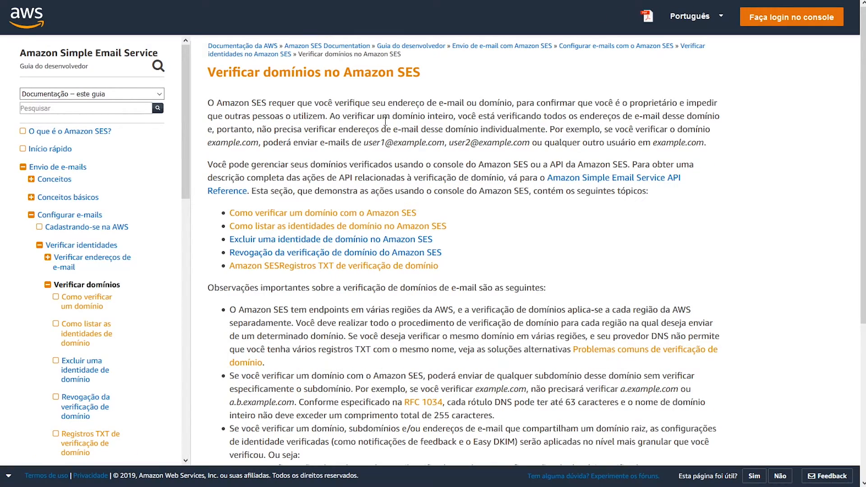
{"action": "scroll", "coordinate": [513, 153], "scroll_direction": "down", "scroll_amount": 3}
{"action": "scroll", "coordinate": [513, 157], "scroll_direction": "down", "scroll_amount": 1}
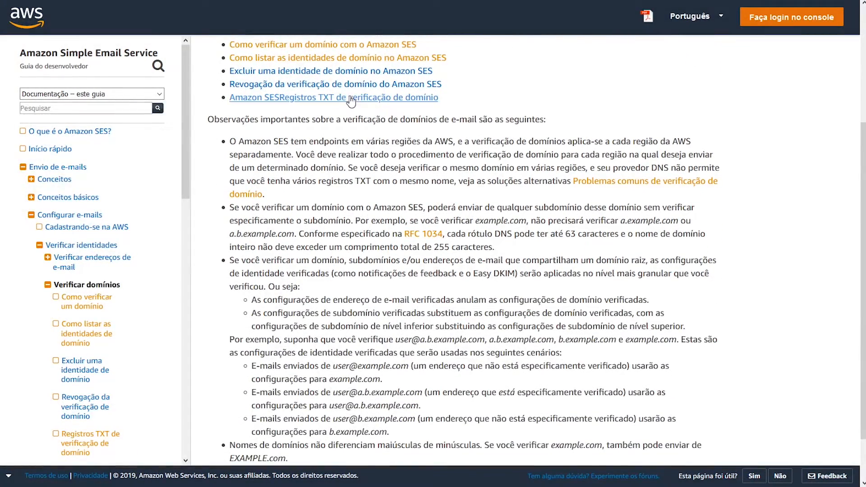
{"action": "scroll", "coordinate": [351, 111], "scroll_direction": "down", "scroll_amount": 2}
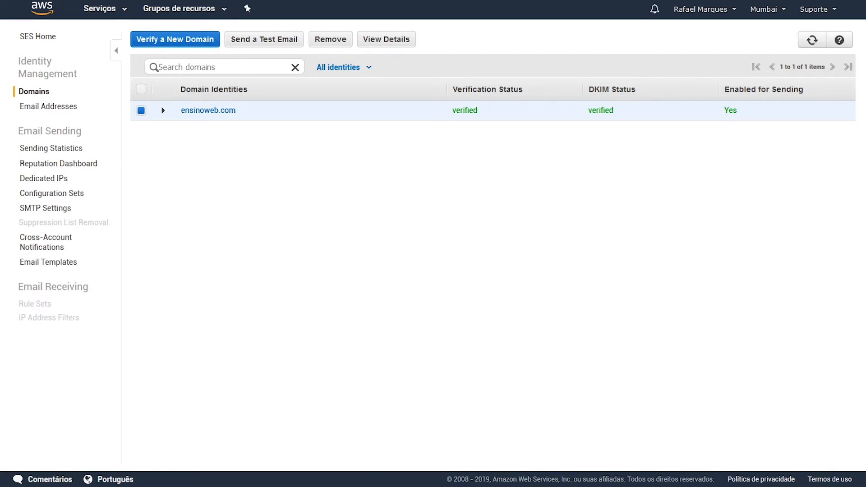
Step: Walk through the notes' explanation of verifying a whole domain and the ensinoweb.com example
{"action": "key", "text": "alt+Tab"}
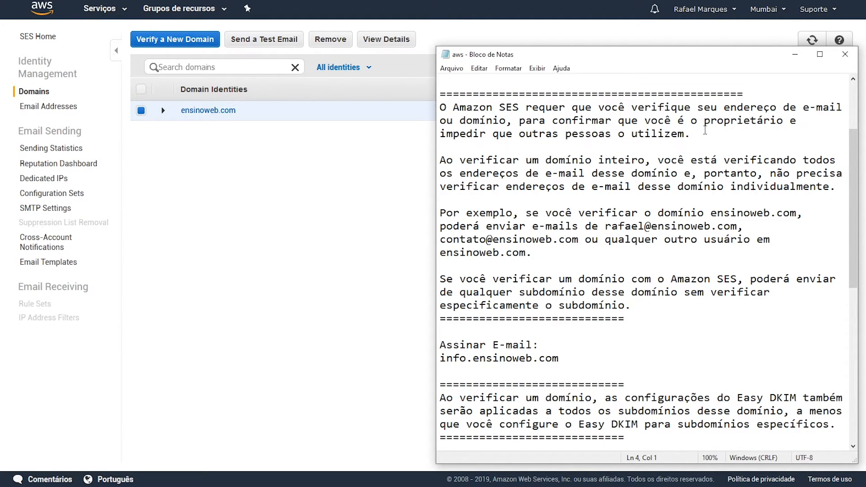
{"action": "left_click_drag", "start_coordinate": [698, 107], "coordinate": [770, 109]}
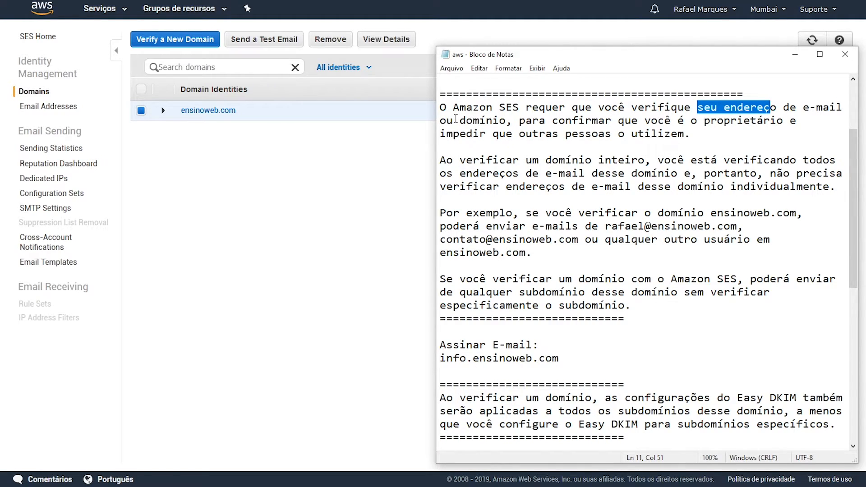
{"action": "left_click_drag", "start_coordinate": [459, 120], "coordinate": [507, 121]}
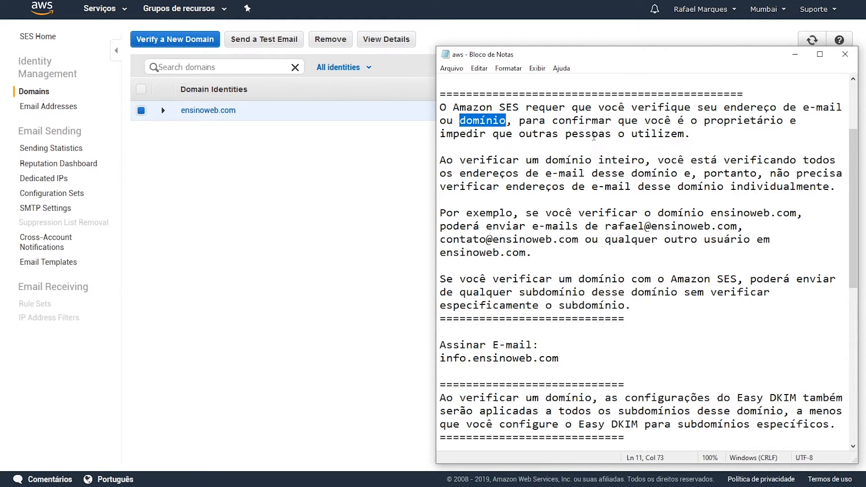
{"action": "left_click_drag", "start_coordinate": [691, 133], "coordinate": [432, 114]}
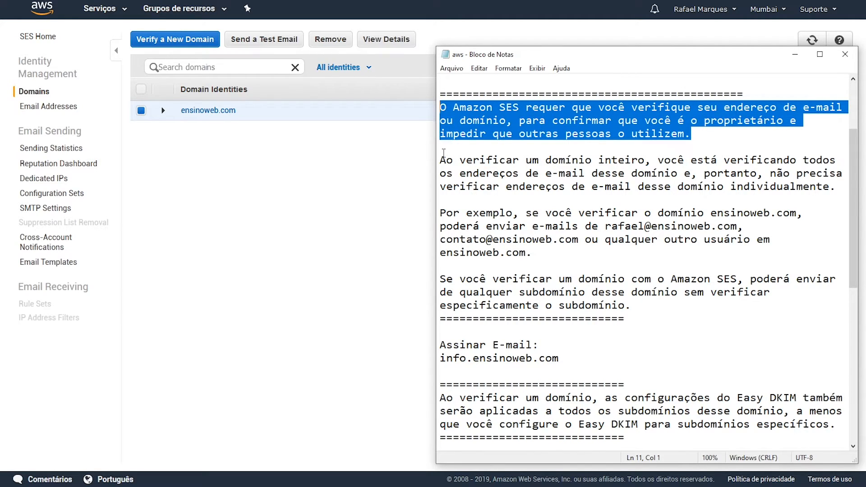
{"action": "left_click_drag", "start_coordinate": [441, 160], "coordinate": [540, 161]}
{"action": "left_click_drag", "start_coordinate": [645, 160], "coordinate": [441, 161]}
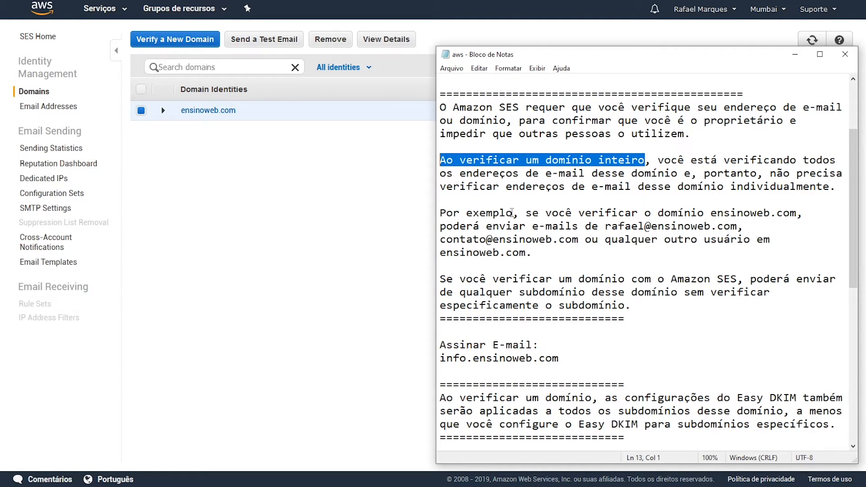
{"action": "left_click_drag", "start_coordinate": [527, 213], "coordinate": [625, 213]}
{"action": "left_click_drag", "start_coordinate": [712, 213], "coordinate": [798, 213]}
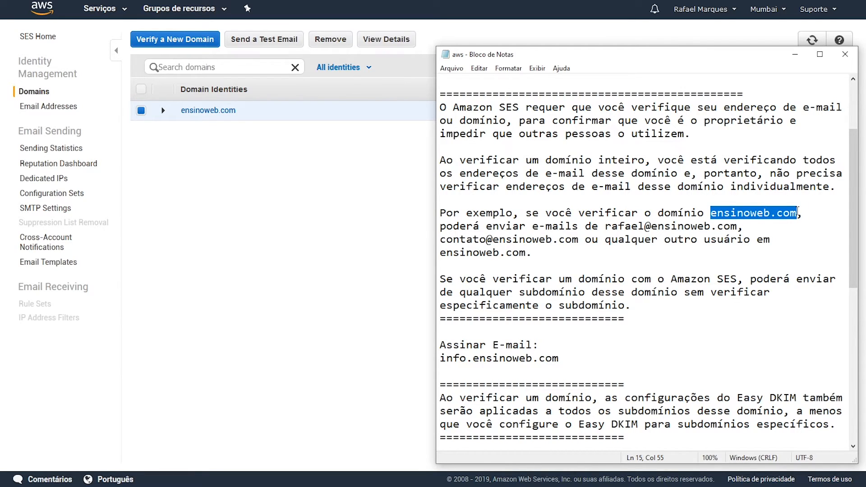
{"action": "left_click", "coordinate": [533, 226]}
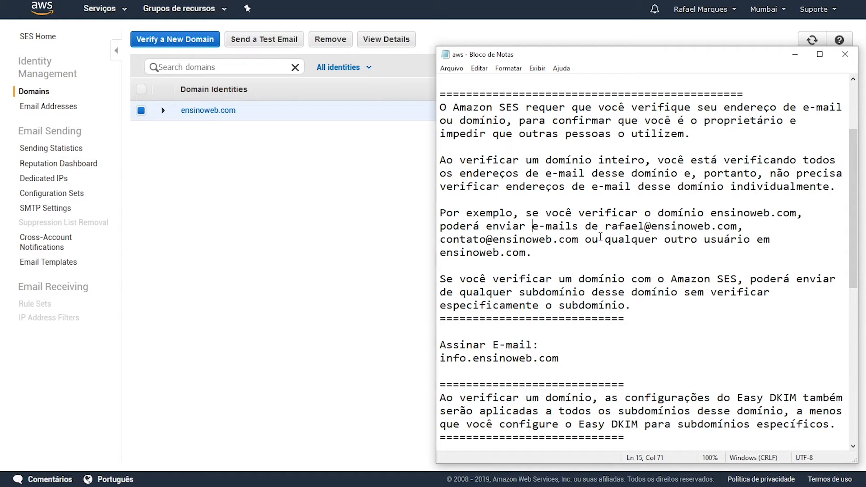
{"action": "left_click_drag", "start_coordinate": [529, 254], "coordinate": [439, 256]}
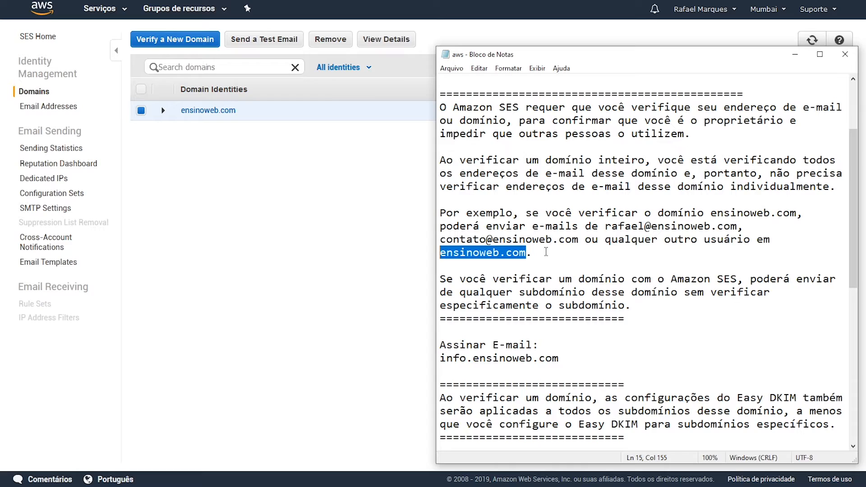
{"action": "left_click_drag", "start_coordinate": [712, 212], "coordinate": [798, 210]}
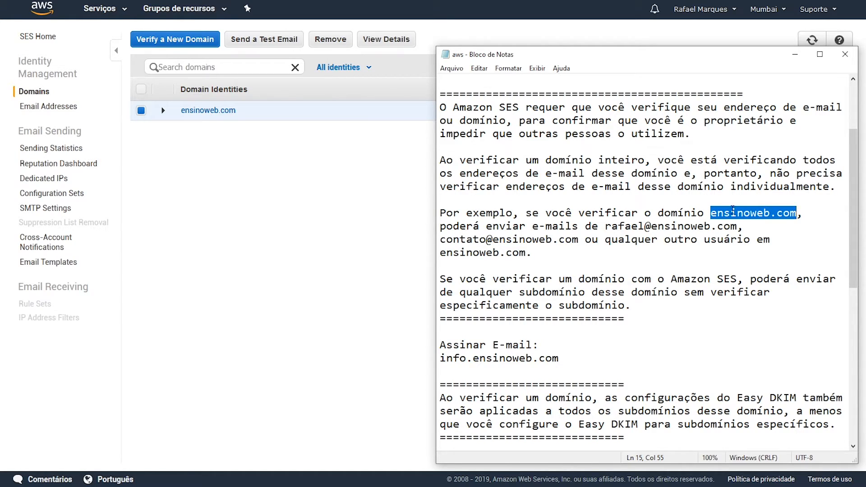
Step: Type an example sender address on ensinoweb.com below the Por exemplo paragraph
{"action": "left_click", "coordinate": [540, 255]}
{"action": "key", "text": "Return"}
{"action": "key", "text": "Return"}
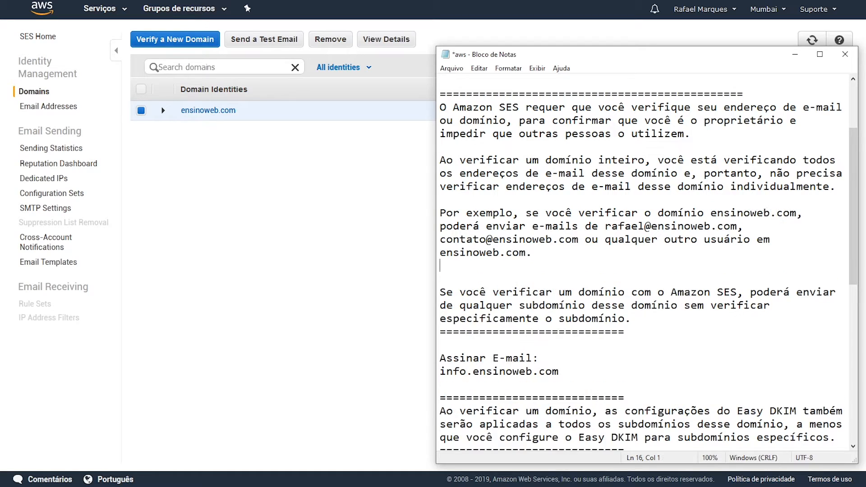
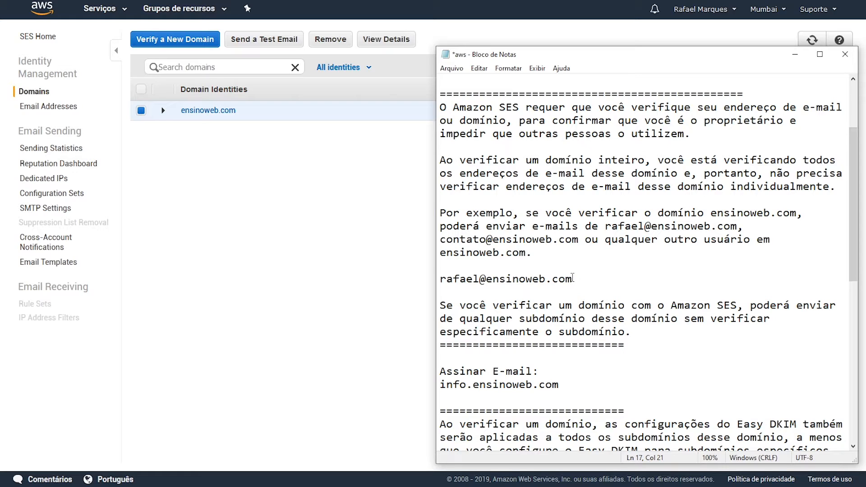
{"action": "mouse_move", "coordinate": [573, 279]}
{"action": "left_mouse_down"}
{"action": "mouse_move", "coordinate": [438, 288]}
{"action": "mouse_move", "coordinate": [573, 279]}
{"action": "left_mouse_up"}
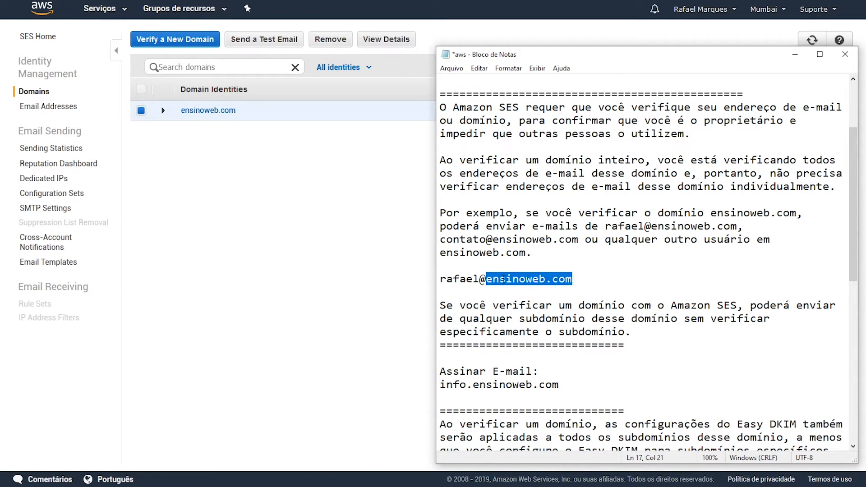
{"action": "left_click_drag", "start_coordinate": [487, 278], "coordinate": [441, 281]}
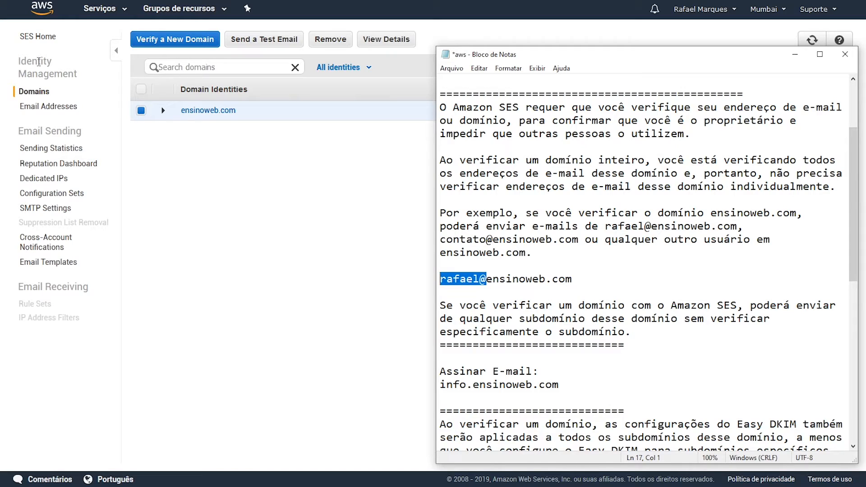
{"action": "left_click", "coordinate": [58, 108]}
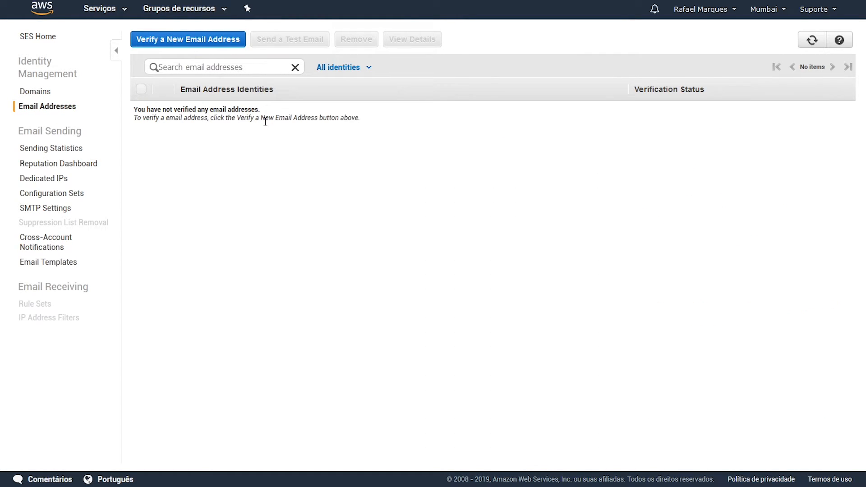
{"action": "left_click", "coordinate": [47, 91]}
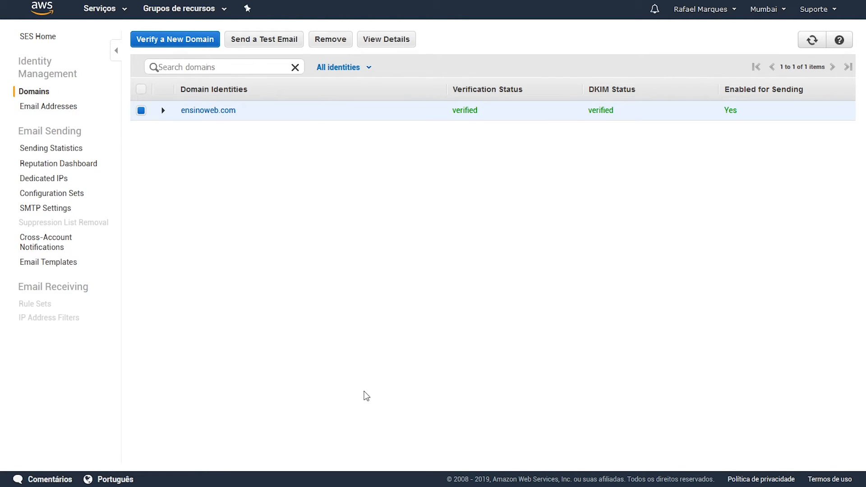
{"action": "key", "text": "alt+Tab"}
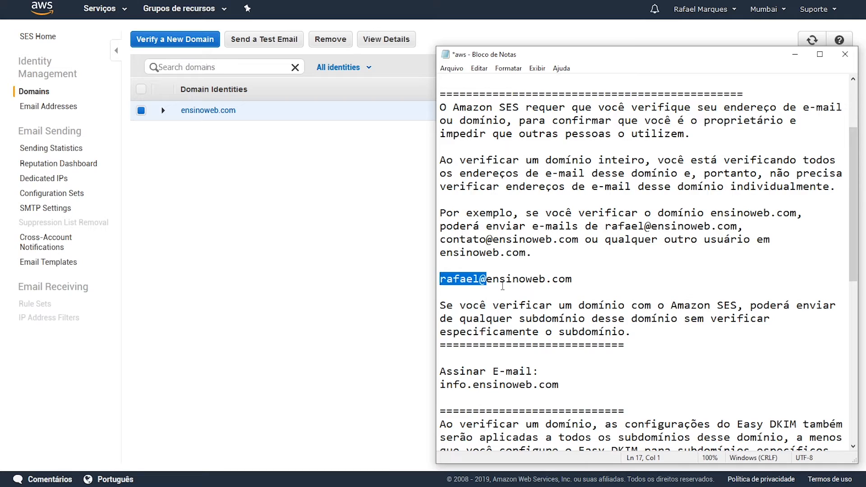
Step: Change the example address's domain to ensinoweb.com.br and select the whole line
{"action": "left_click_drag", "start_coordinate": [487, 279], "coordinate": [573, 278]}
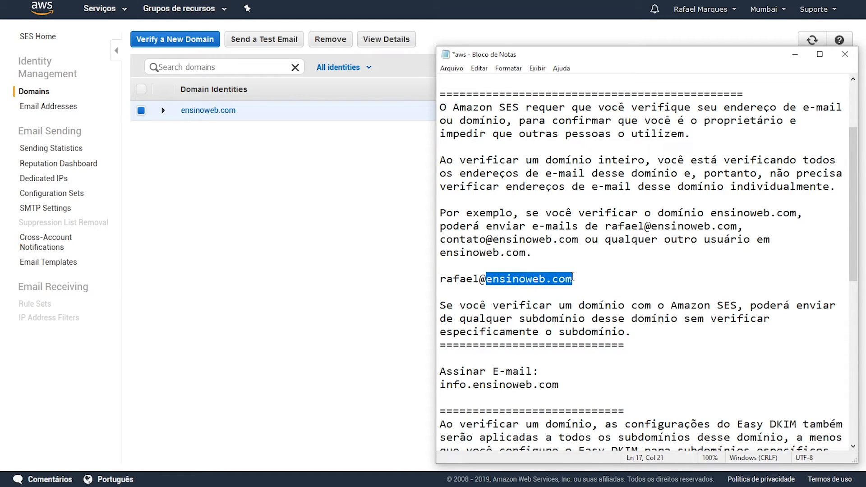
{"action": "left_click", "coordinate": [581, 276]}
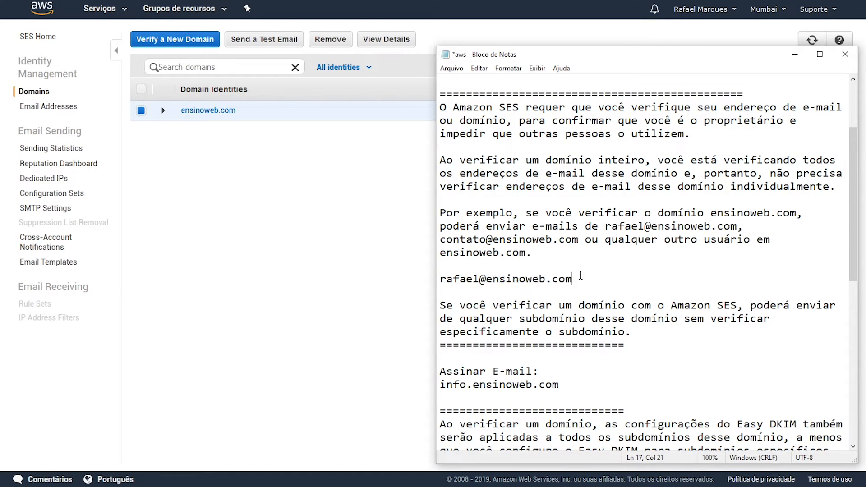
{"action": "type", "text": ".br"}
{"action": "left_click_drag", "start_coordinate": [593, 280], "coordinate": [483, 284]}
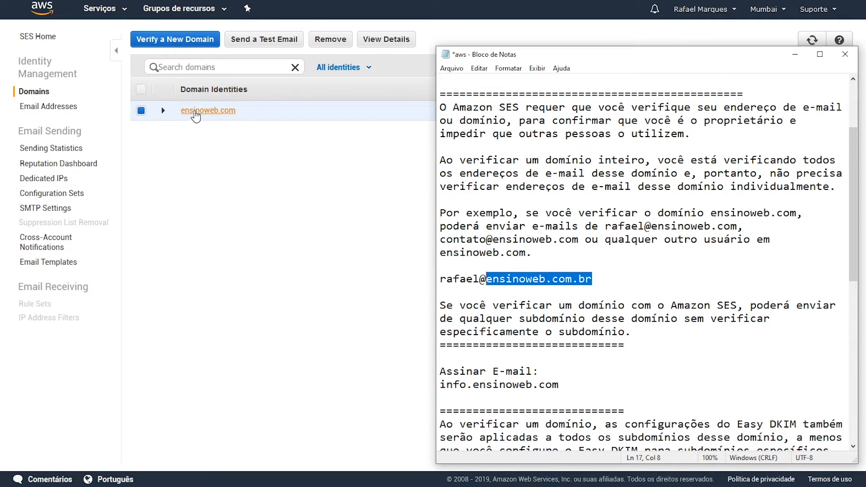
{"action": "left_click", "coordinate": [594, 280]}
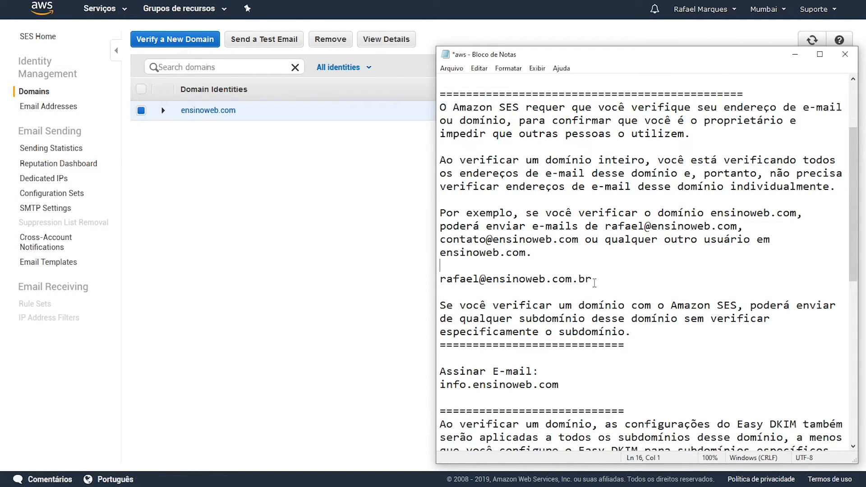
{"action": "left_click_drag", "start_coordinate": [594, 280], "coordinate": [429, 281]}
{"action": "key", "text": "ctrl+c"}
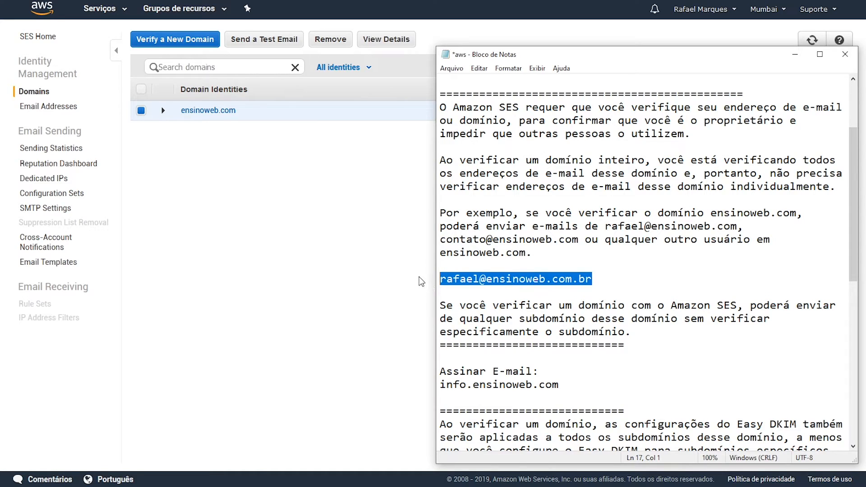
Step: Paste the example address into SES's Verify a New Email Address form without submitting
{"action": "left_click", "coordinate": [52, 110]}
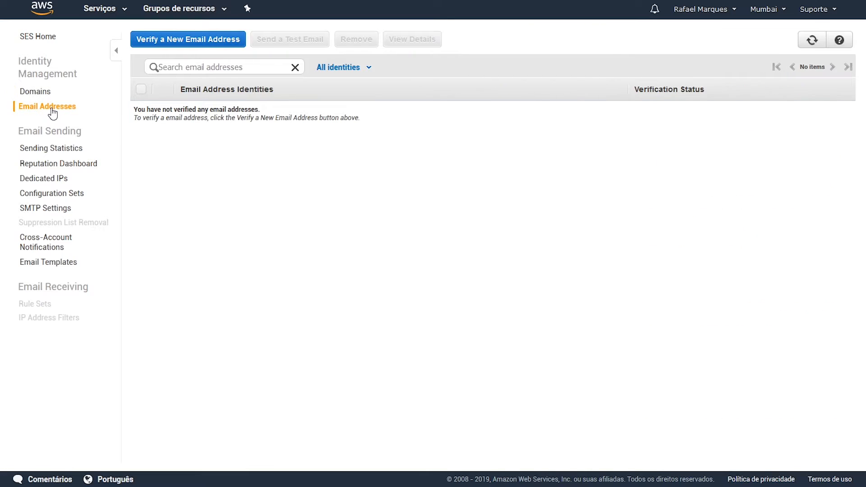
{"action": "left_click", "coordinate": [184, 43]}
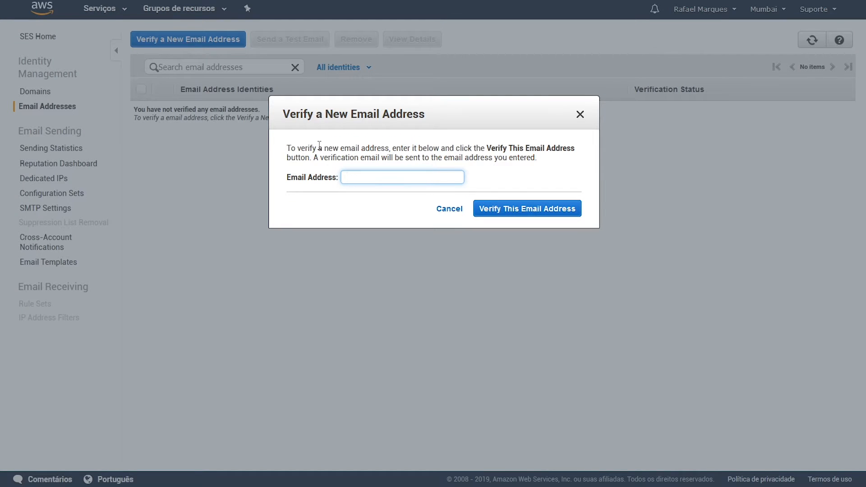
{"action": "key", "text": "ctrl+v"}
{"action": "left_click_drag", "start_coordinate": [441, 181], "coordinate": [340, 177]}
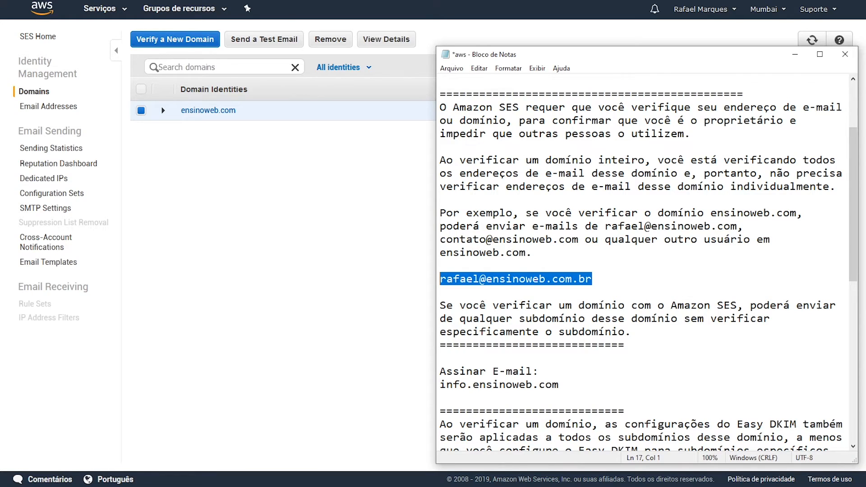
Step: Add the subdomain example info.ensinoweb.com on a new line below the subdomain paragraph
{"action": "left_click_drag", "start_coordinate": [605, 226], "coordinate": [651, 226]}
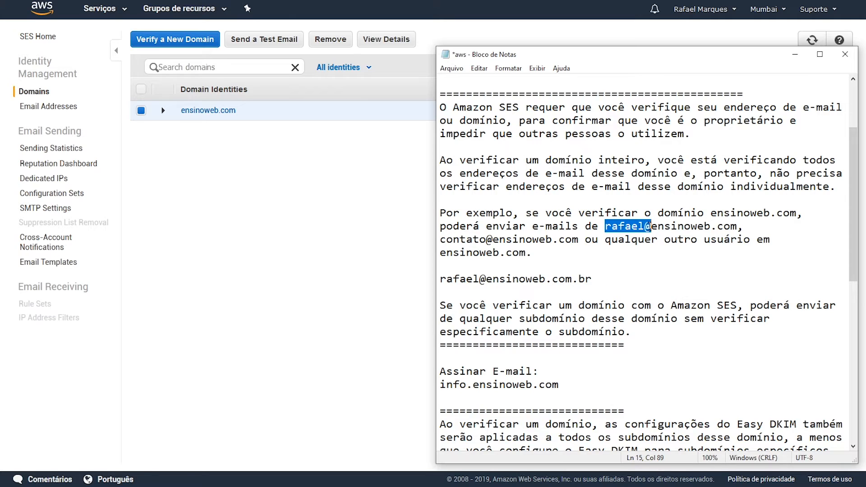
{"action": "left_click", "coordinate": [652, 226]}
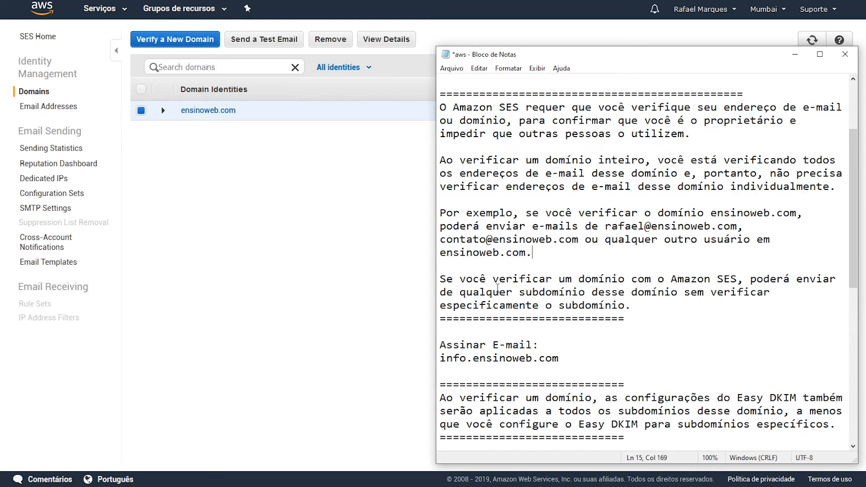
{"action": "left_click", "coordinate": [653, 308]}
{"action": "key", "text": "Return"}
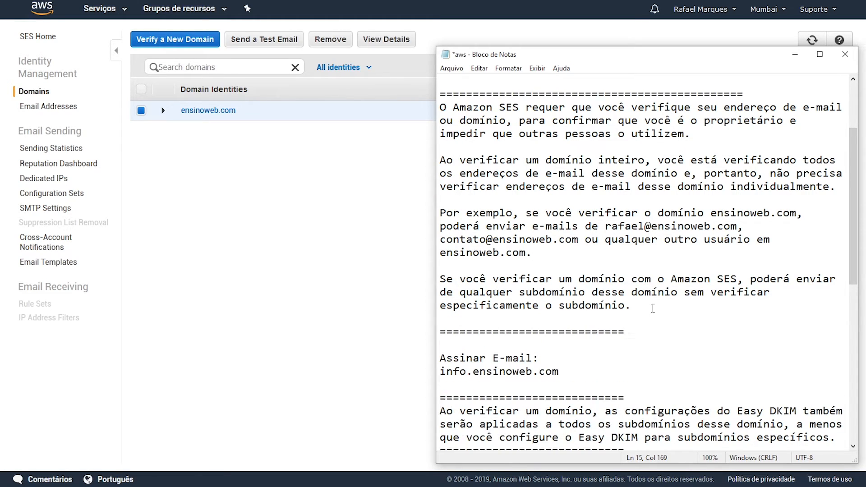
{"action": "left_click", "coordinate": [640, 308]}
{"action": "key", "text": "Return"}
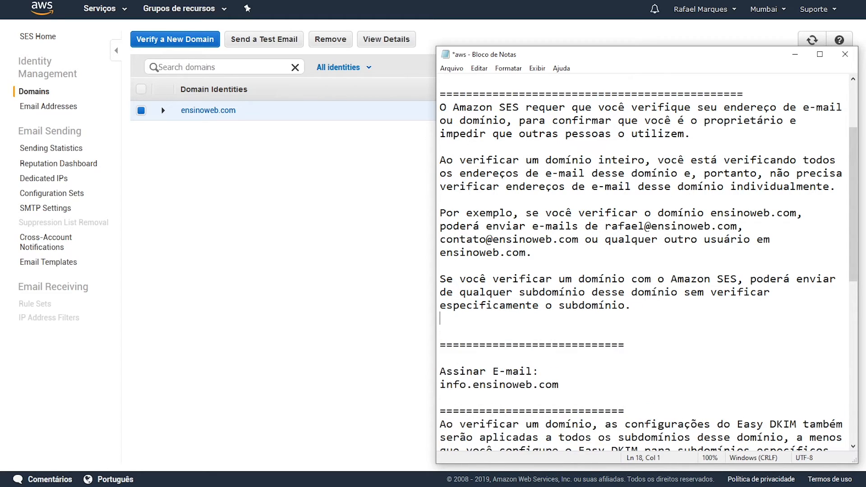
{"action": "key", "text": "Return"}
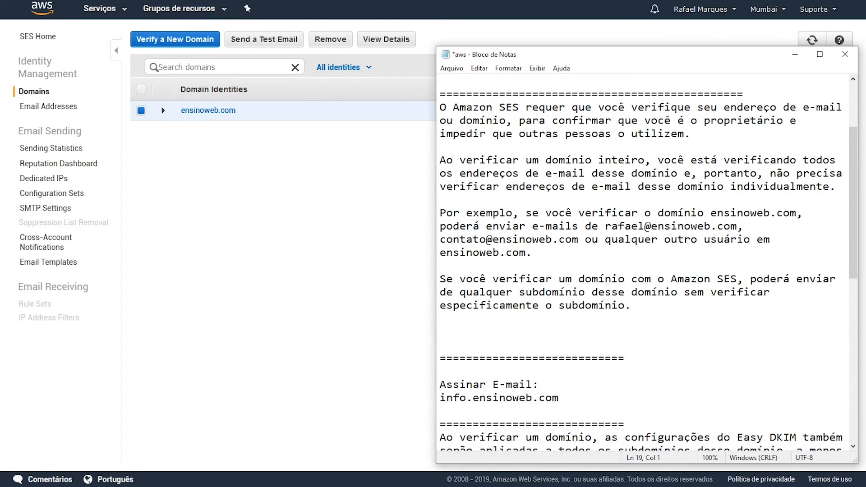
{"action": "type", "text": "info.ensinoweb.com"}
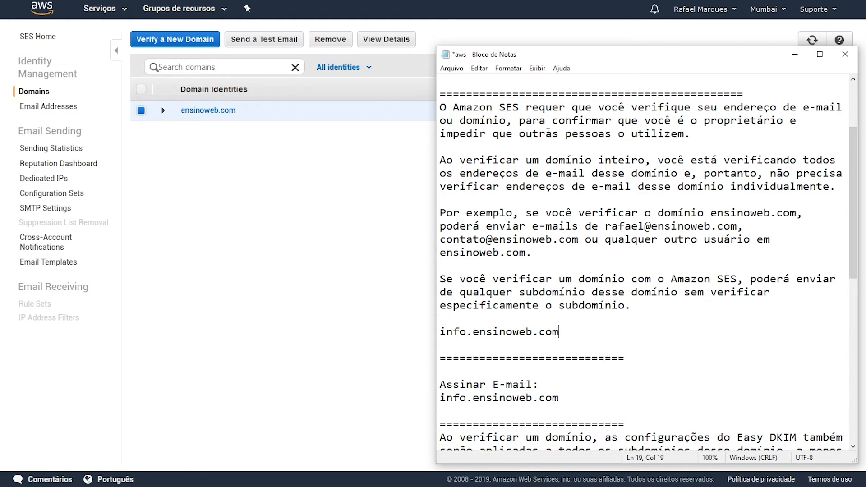
Step: Select ensinoweb.com in the subdomain line and open SES's Verify a New Domain form
{"action": "left_click_drag", "start_coordinate": [474, 335], "coordinate": [590, 332]}
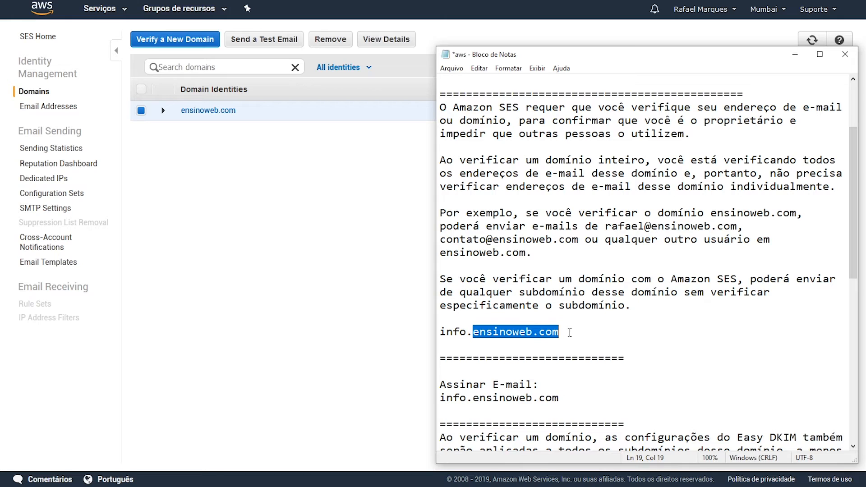
{"action": "left_click", "coordinate": [273, 167]}
{"action": "left_click", "coordinate": [190, 44]}
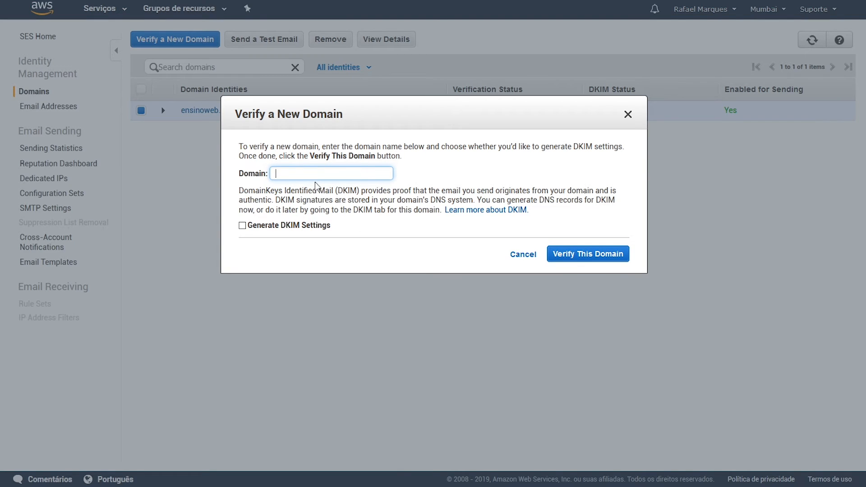
Step: Enter mkt.enisnoweb.com as a demo domain, close the dialog unsubmitted, and return to Notepad
{"action": "type", "text": "mkt.enisnoweb.com"}
{"action": "left_click_drag", "start_coordinate": [351, 176], "coordinate": [271, 170]}
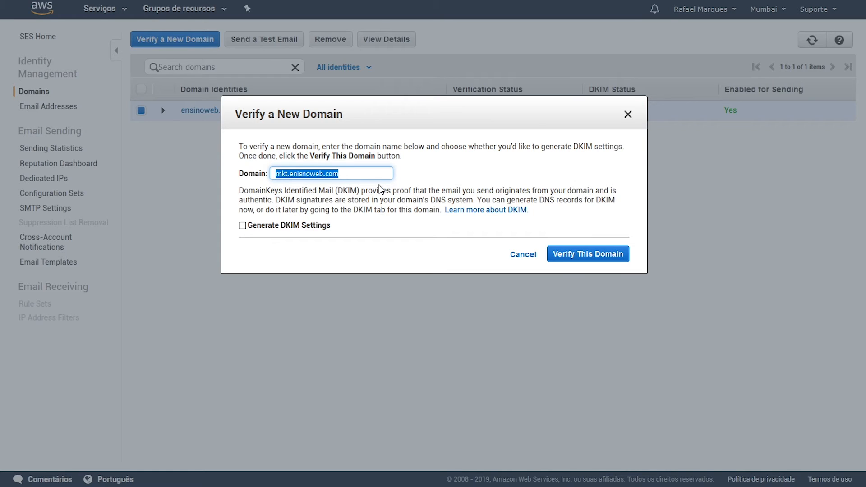
{"action": "left_click", "coordinate": [628, 114]}
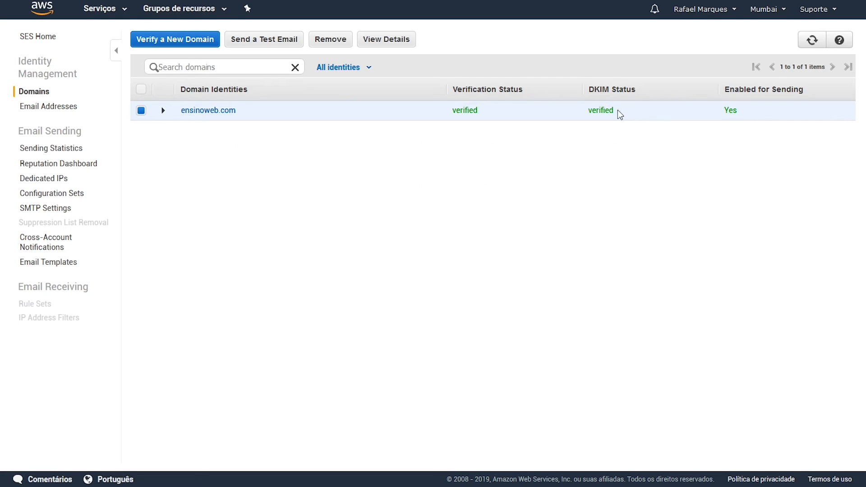
{"action": "key", "text": "alt+Tab"}
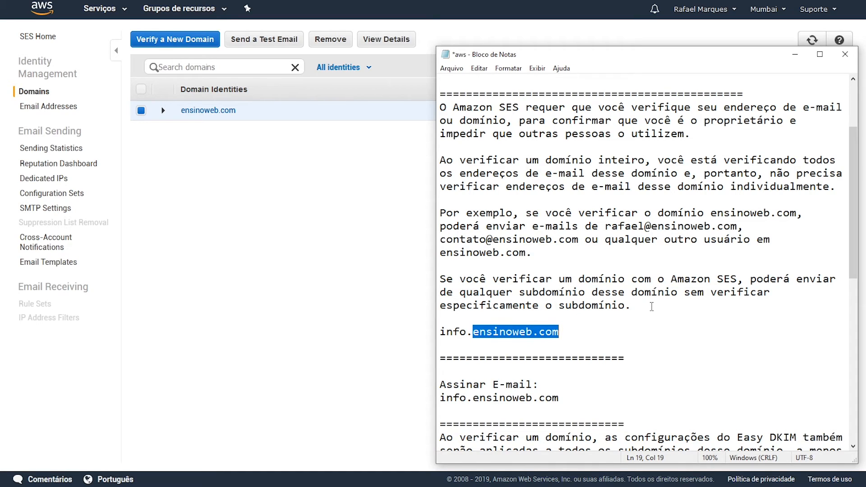
Step: Delete the standalone info.ensinoweb.com line from the Notepad notes
{"action": "left_click", "coordinate": [569, 332]}
{"action": "left_click_drag", "start_coordinate": [570, 332], "coordinate": [430, 335]}
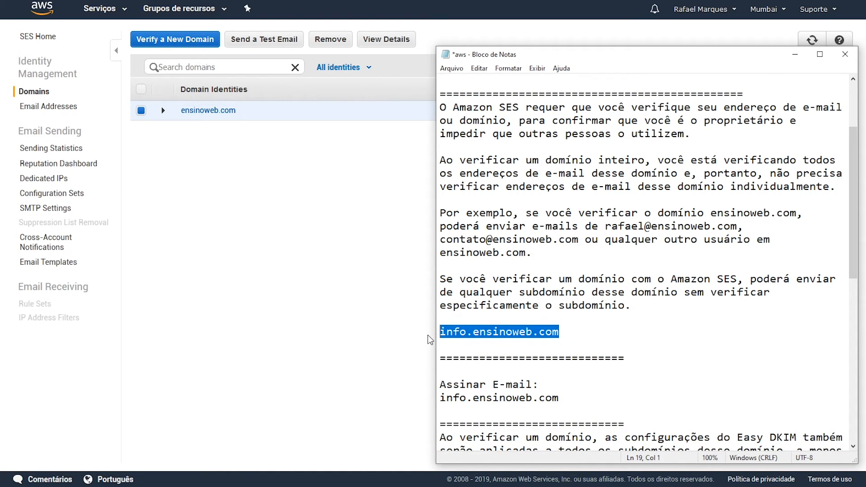
{"action": "key", "text": "BackSpace"}
{"action": "key", "text": "BackSpace"}
{"action": "key", "text": "BackSpace"}
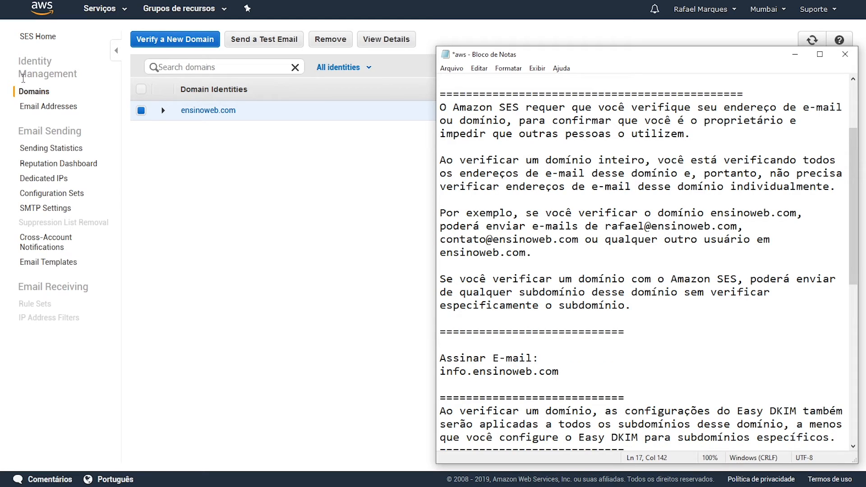
Step: In SES, check the verified email addresses, then expand ensinoweb.com's domain details
{"action": "left_click", "coordinate": [45, 111]}
{"action": "left_click", "coordinate": [46, 109]}
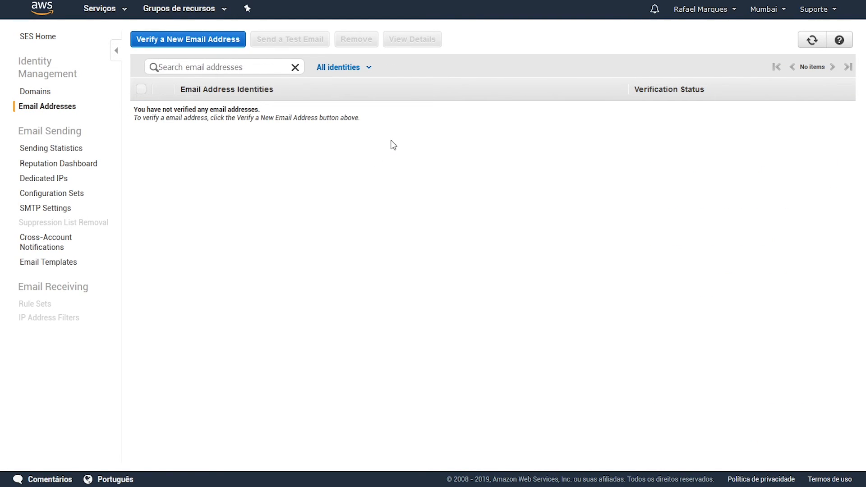
{"action": "left_click", "coordinate": [35, 91]}
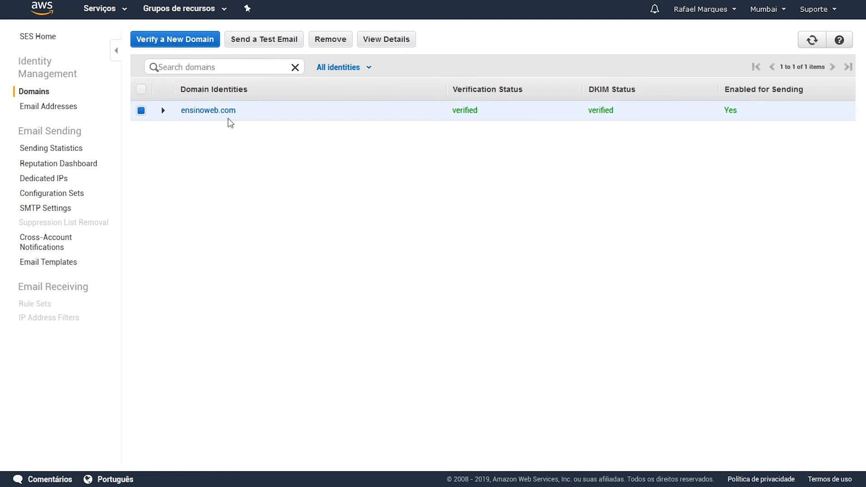
{"action": "left_click", "coordinate": [164, 114]}
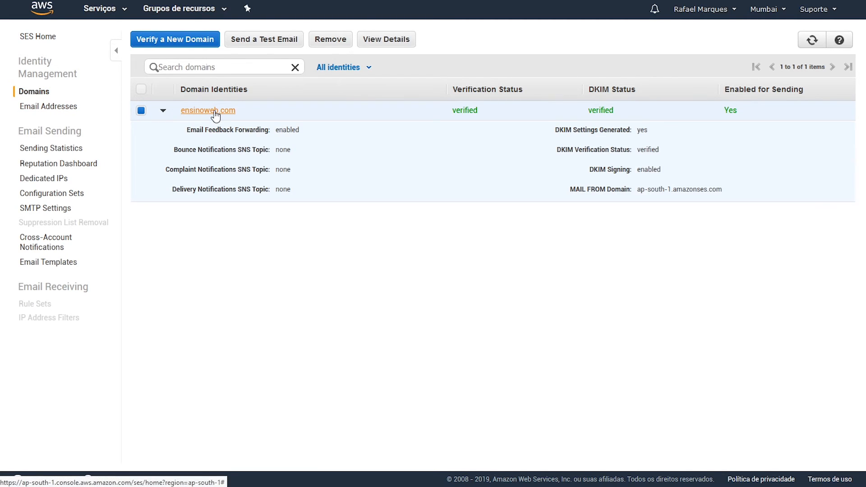
Step: Open and cancel the new email address verification form, then return to Domains and Notepad
{"action": "left_click", "coordinate": [61, 108]}
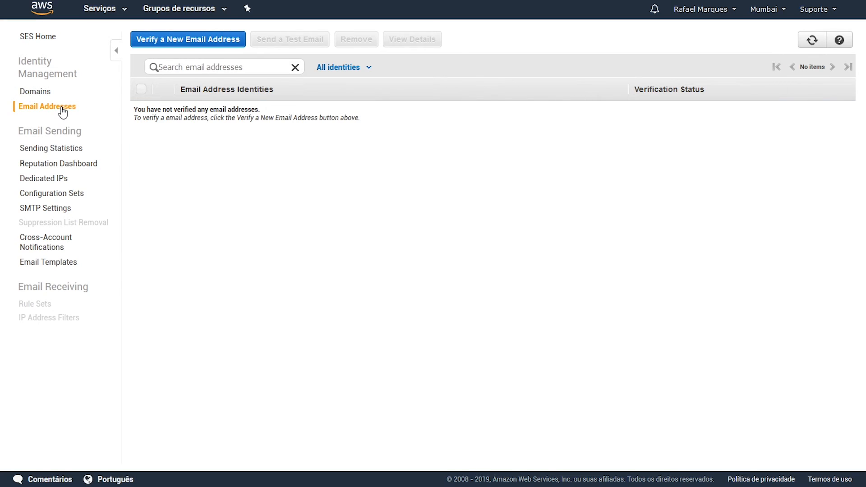
{"action": "left_click", "coordinate": [203, 39]}
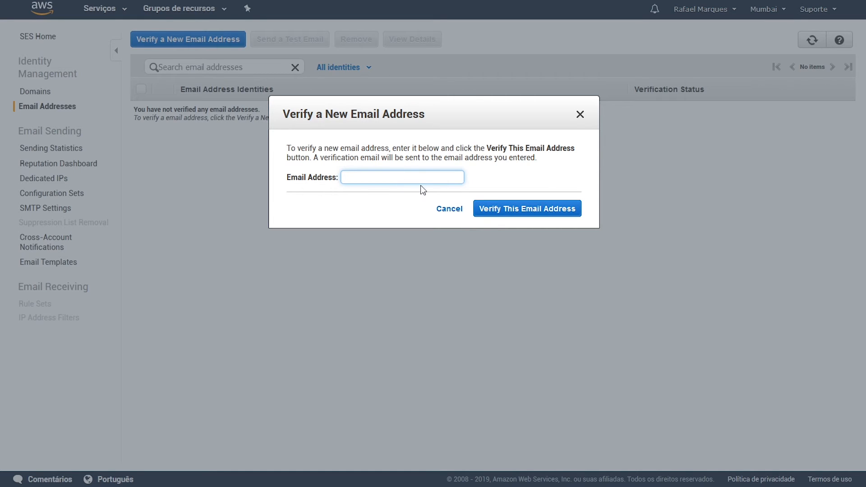
{"action": "left_click", "coordinate": [580, 115]}
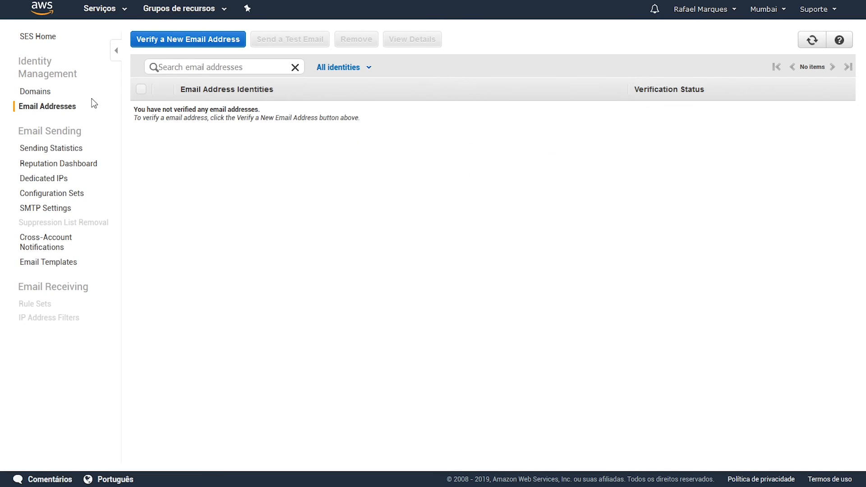
{"action": "left_click", "coordinate": [46, 92]}
{"action": "key", "text": "alt+Tab"}
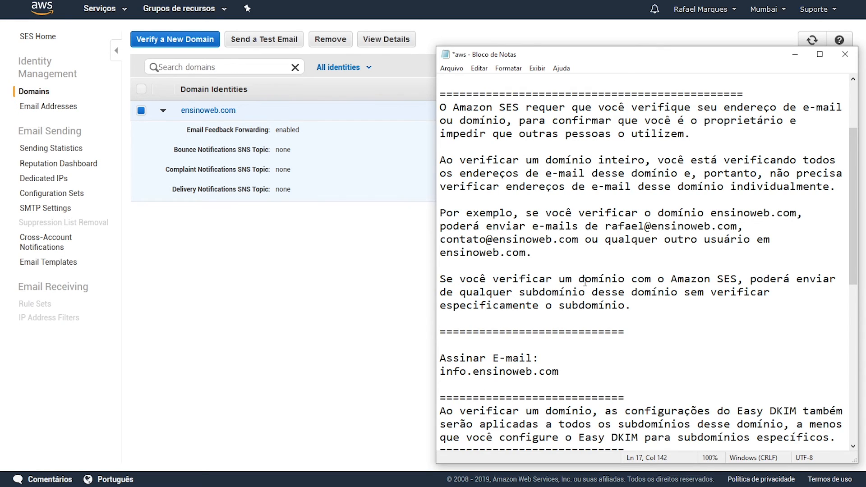
Step: Highlight 'Ao verificar um domínio' and info.ensinoweb.com under Assinar E-mail, then minimize Notepad
{"action": "scroll", "coordinate": [585, 282], "scroll_direction": "down", "scroll_amount": 5}
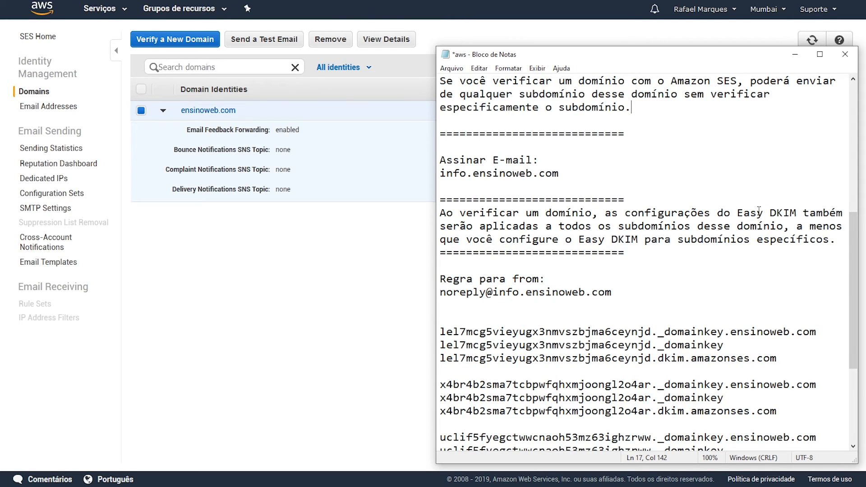
{"action": "left_click_drag", "start_coordinate": [593, 213], "coordinate": [438, 216]}
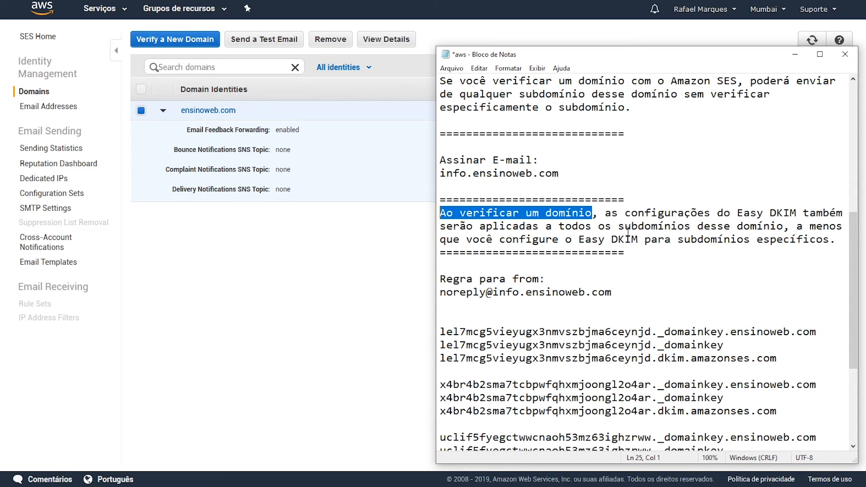
{"action": "left_click_drag", "start_coordinate": [562, 175], "coordinate": [442, 175]}
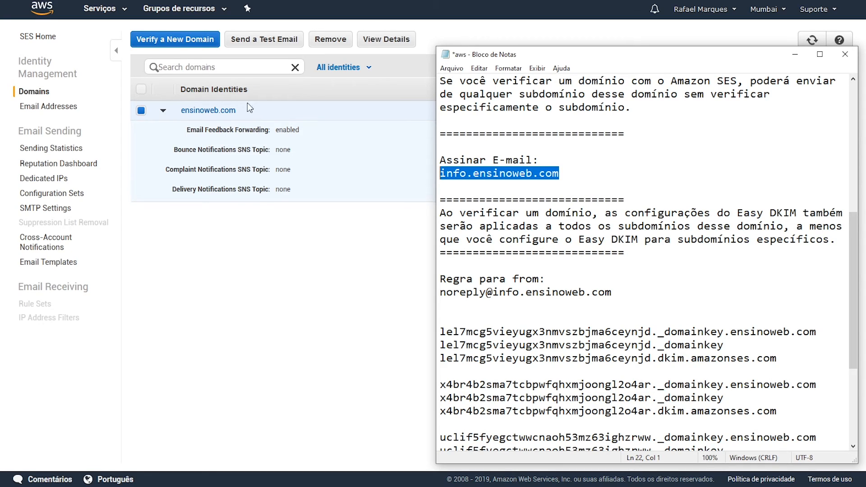
{"action": "left_click", "coordinate": [560, 173]}
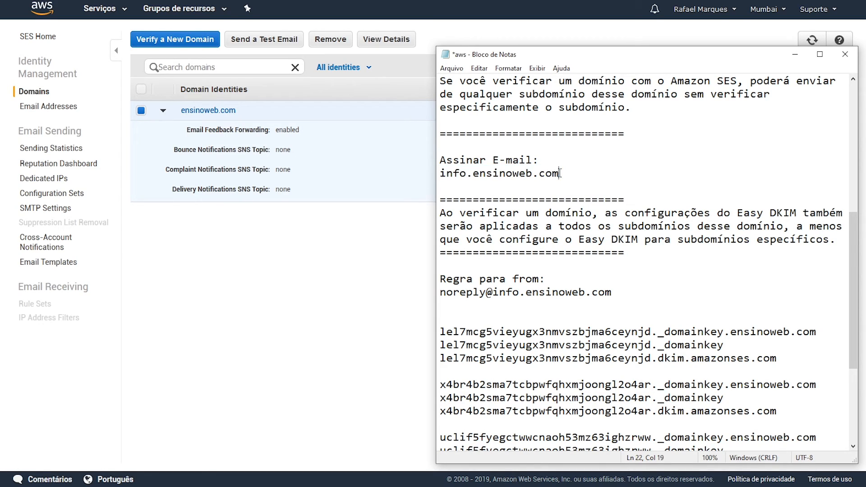
{"action": "left_click_drag", "start_coordinate": [560, 173], "coordinate": [429, 172]}
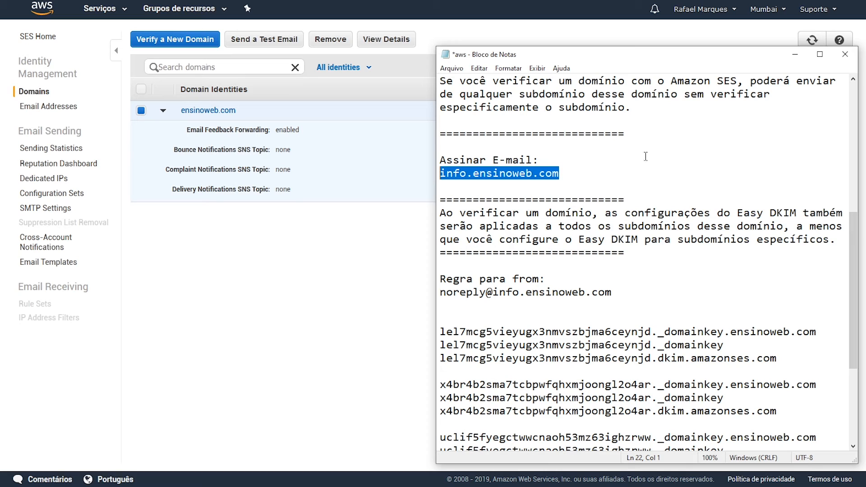
{"action": "left_click", "coordinate": [796, 54]}
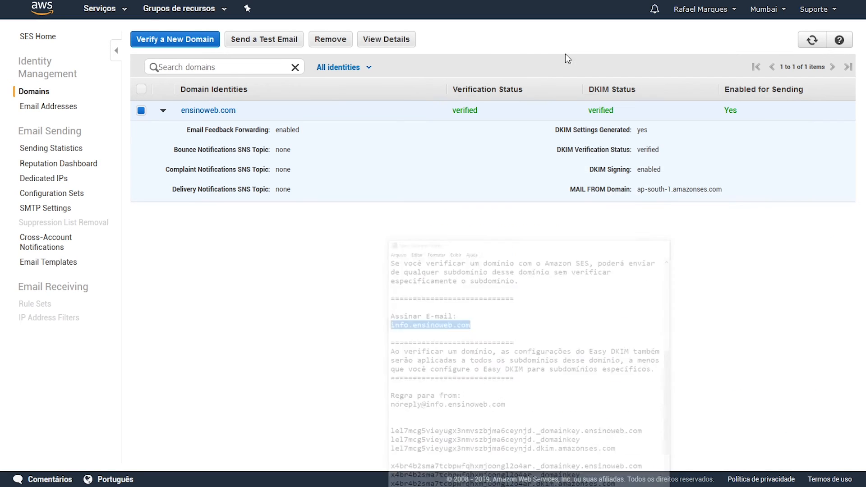
Step: Collapse ensinoweb.com's details, review SMTP Settings, then go back to the Domains list
{"action": "left_click", "coordinate": [163, 111]}
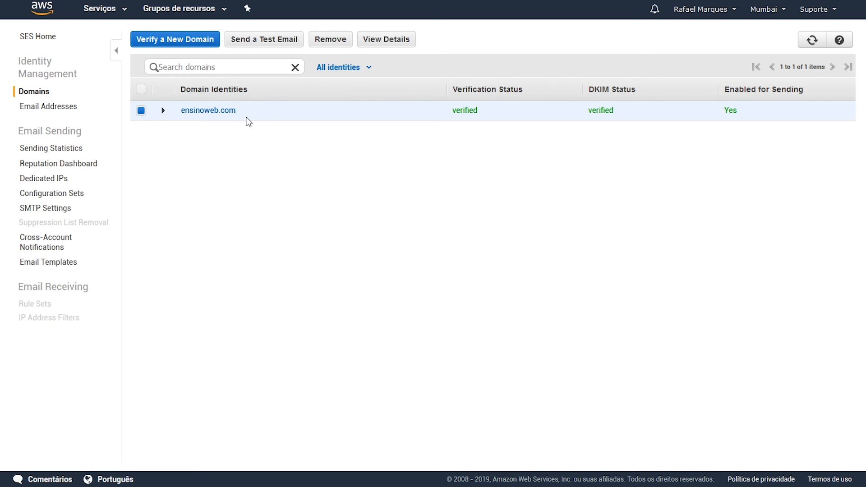
{"action": "left_click", "coordinate": [40, 210]}
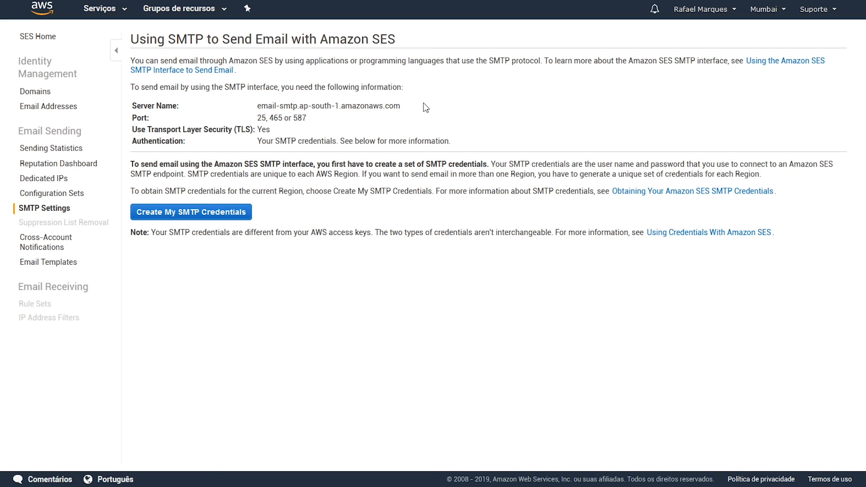
{"action": "left_click", "coordinate": [38, 91]}
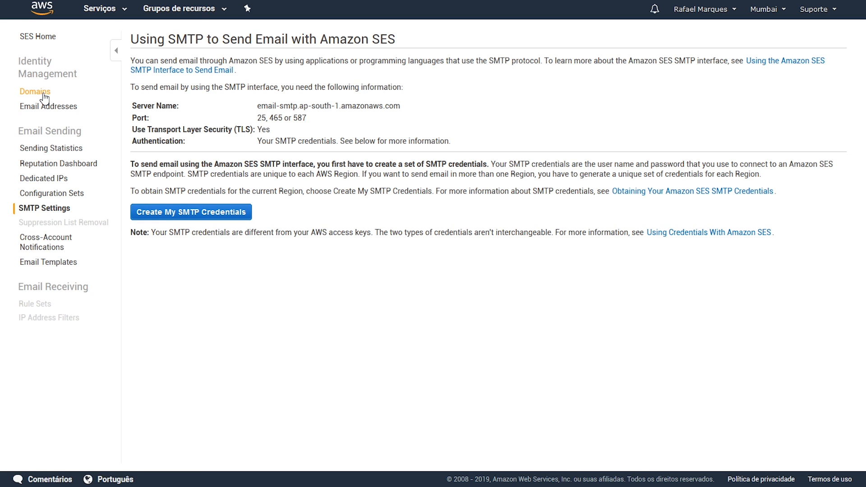